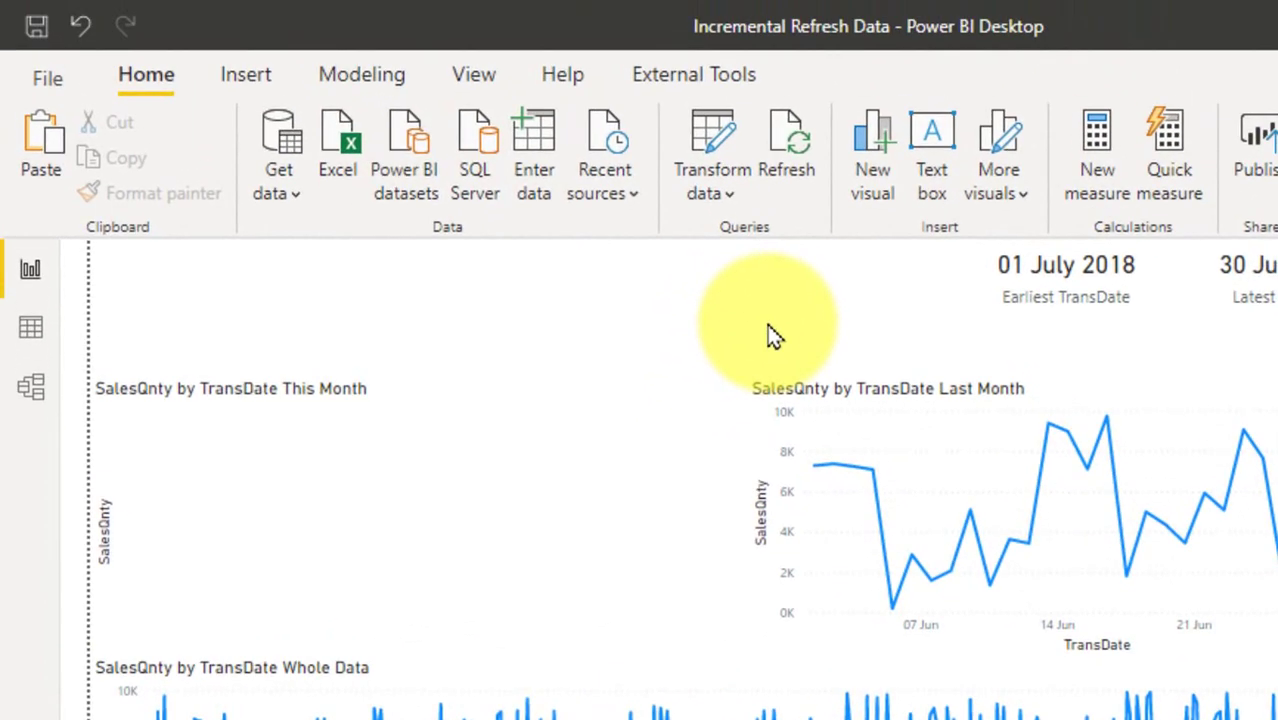
- Open the Power Query Editor and review the type and current value of the RangeStart and RangeEnd parameters
left_click(709, 130)
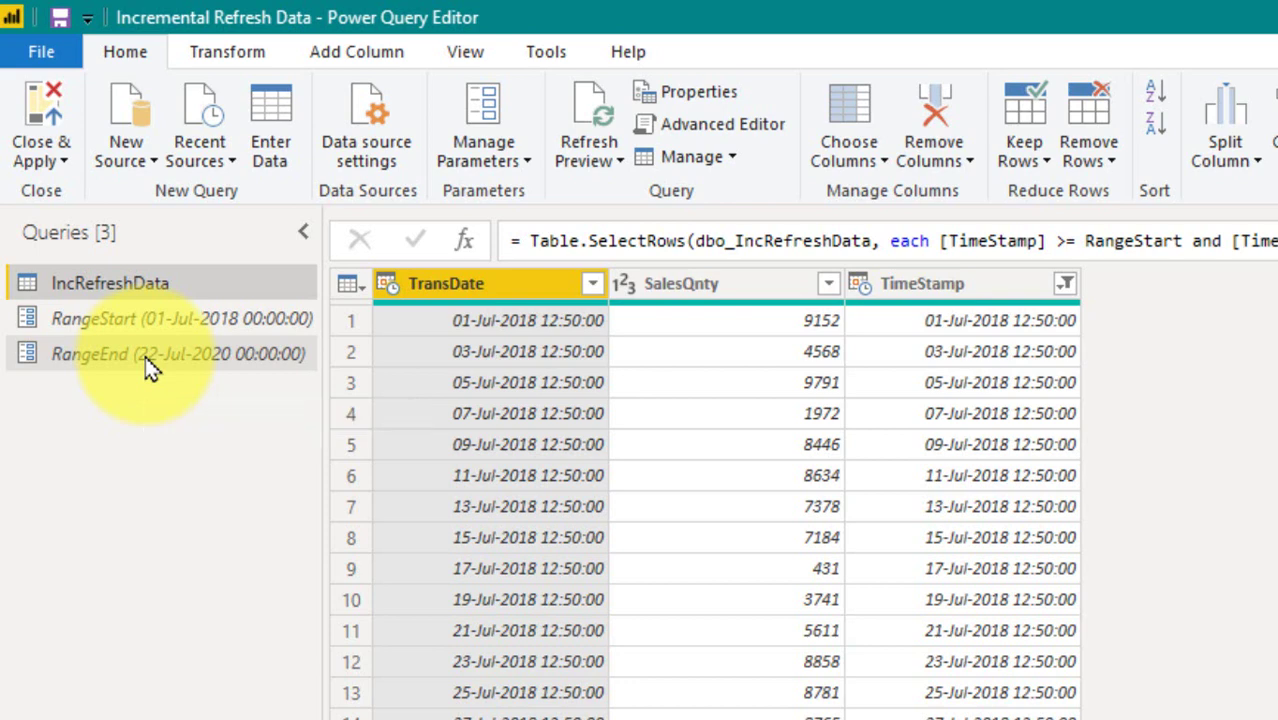
left_click(525, 162)
left_click(530, 256)
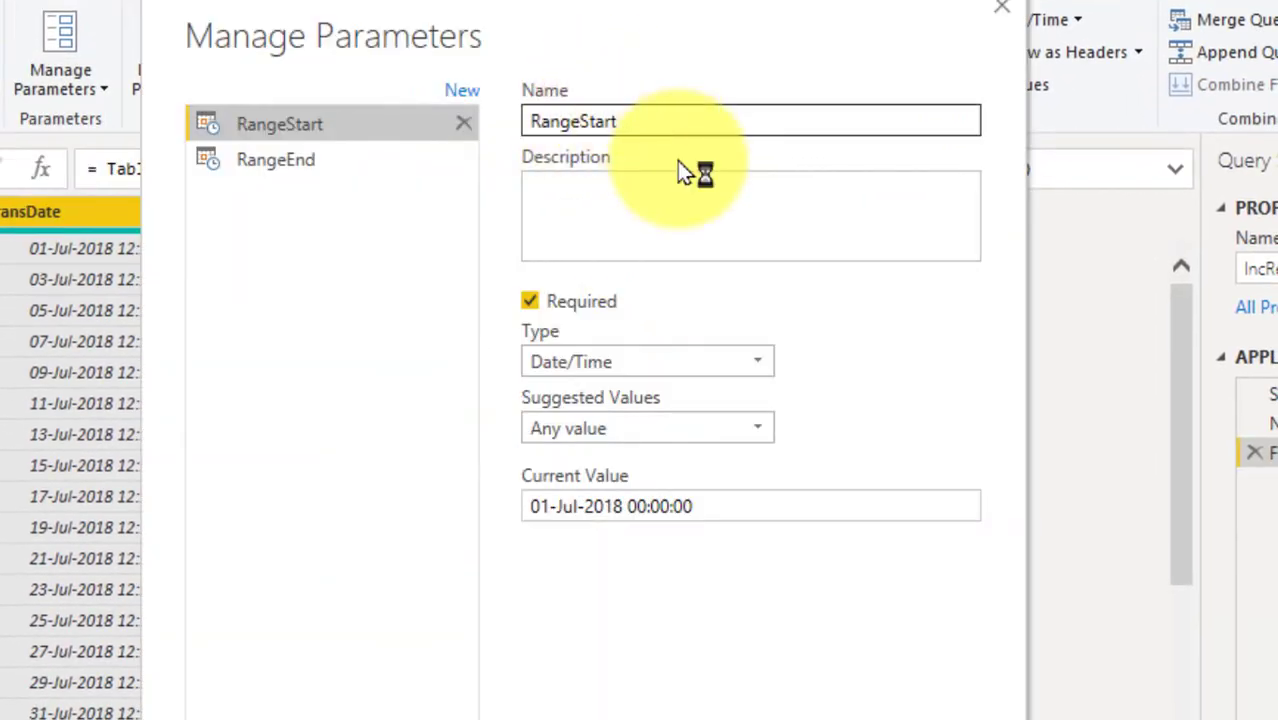
left_click(640, 365)
left_click(638, 365)
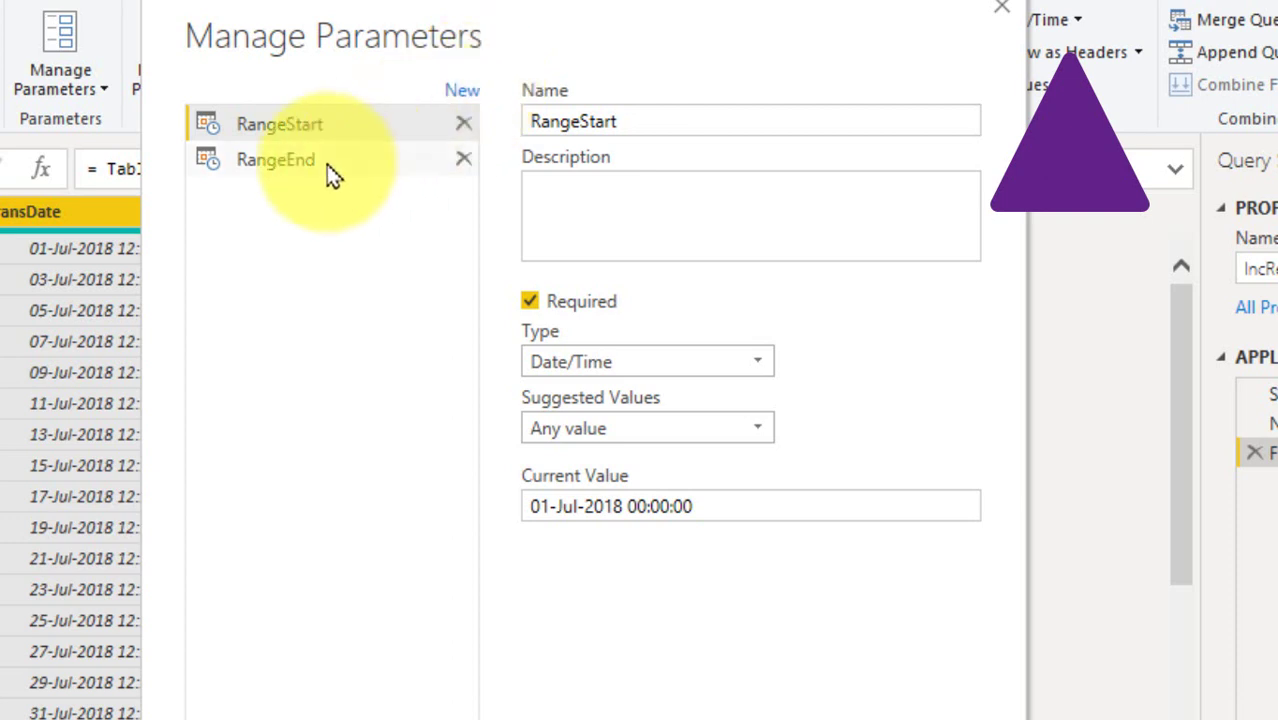
left_click(283, 172)
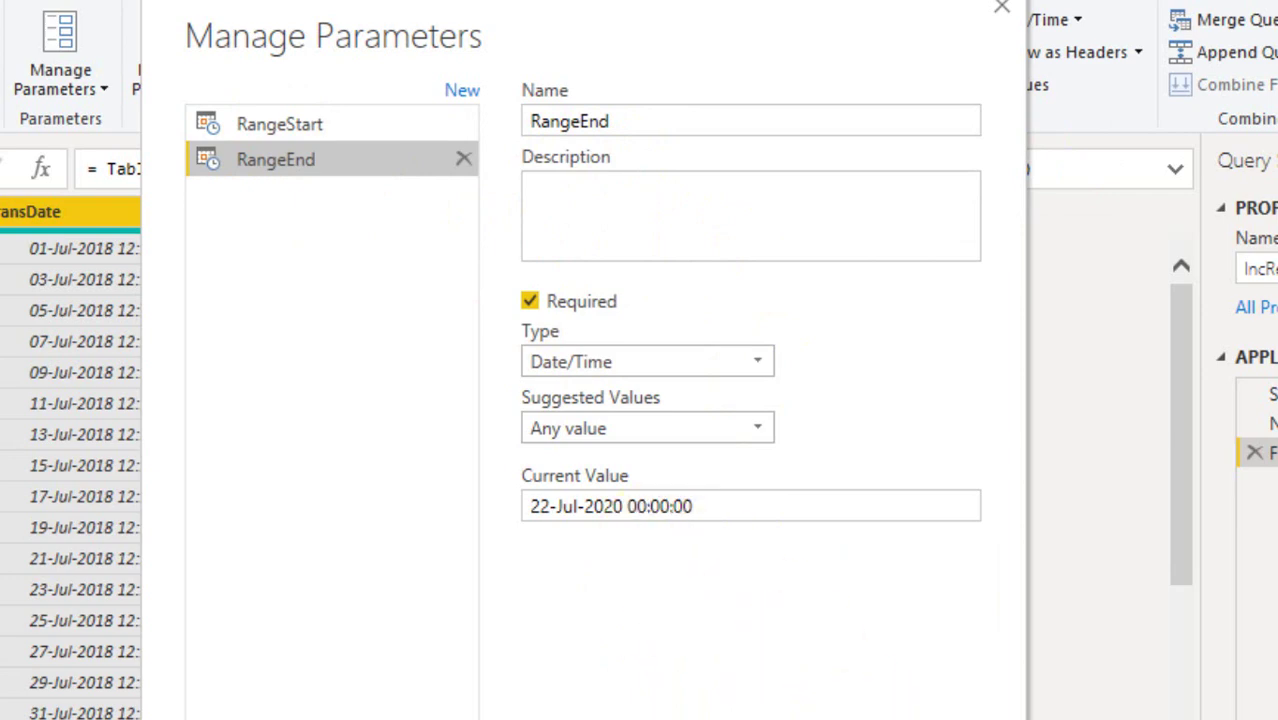
key("Return")
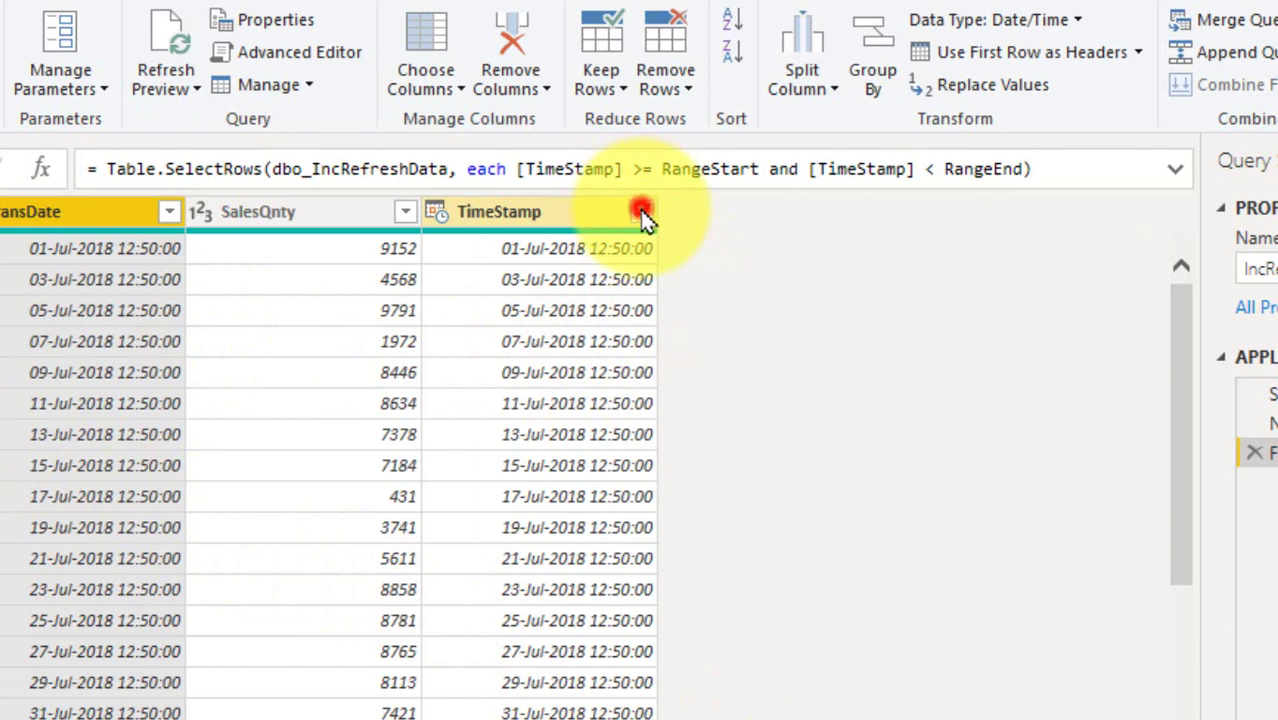
- Start a custom filter on the TimeStamp column with the first condition "is after or equal to" the RangeStart parameter
left_click(642, 212)
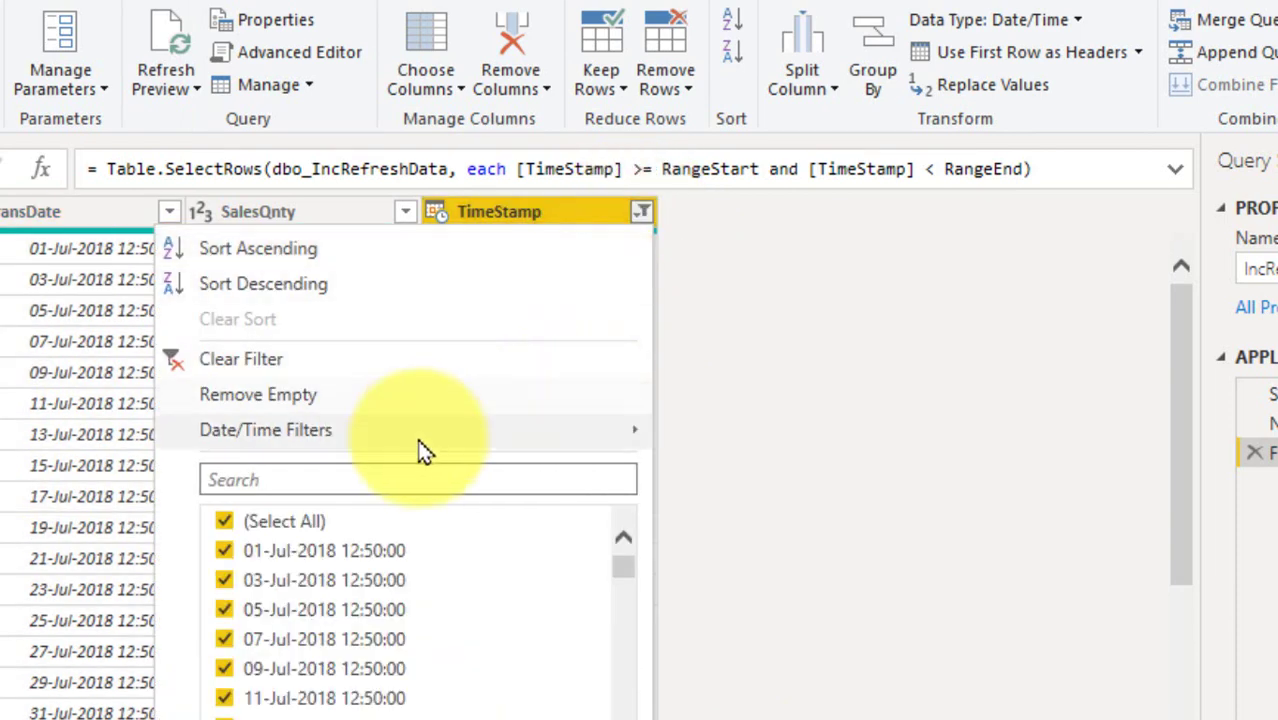
mouse_move(228, 448)
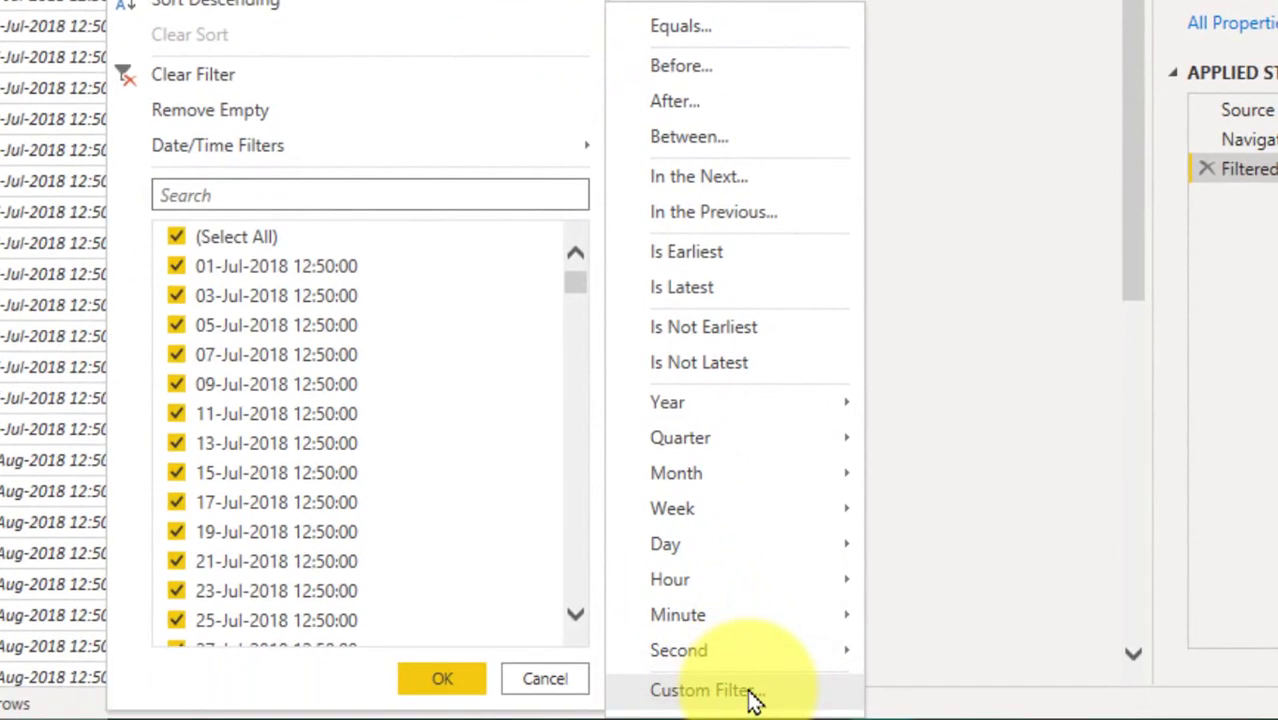
left_click(750, 692)
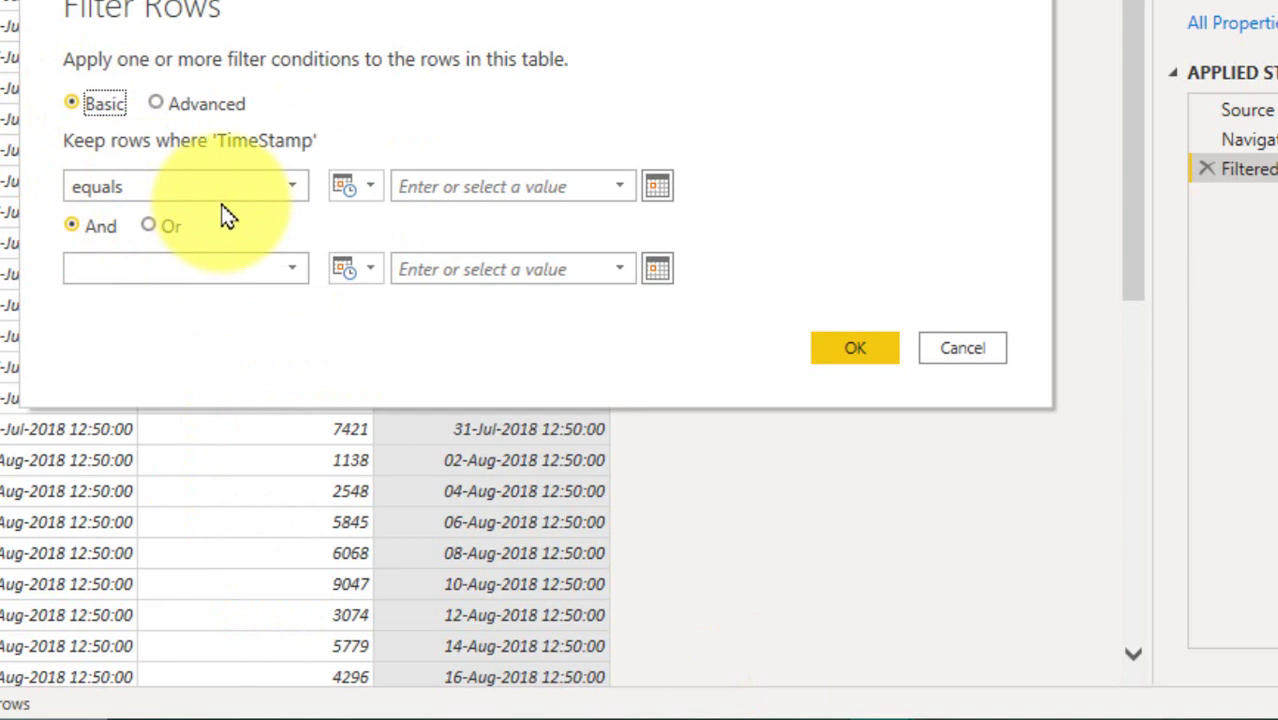
left_click(277, 190)
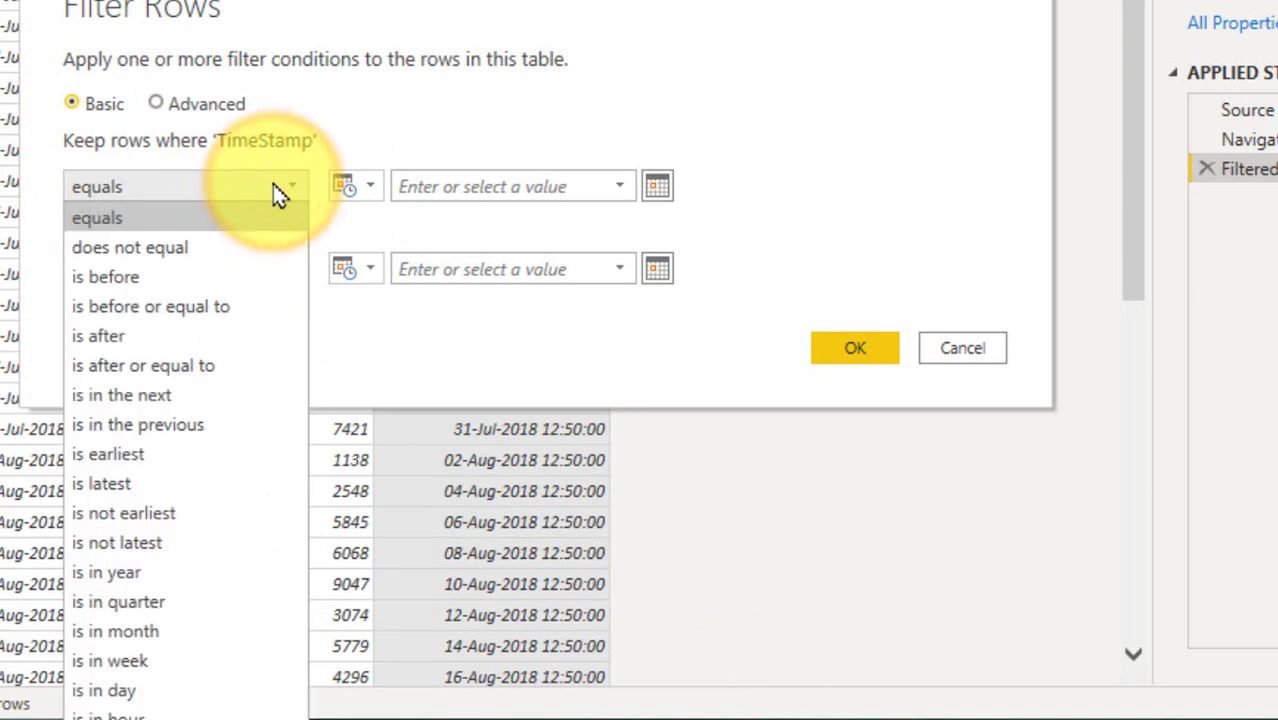
left_click(216, 372)
left_click(366, 188)
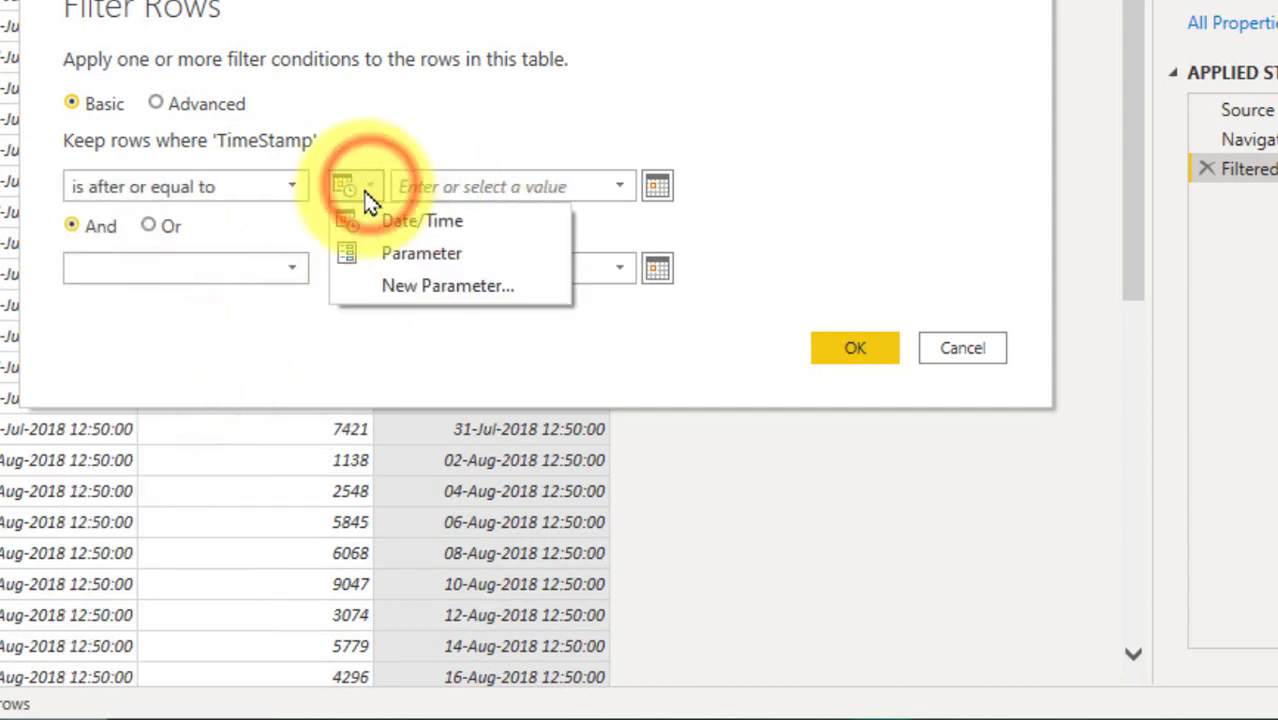
left_click(482, 262)
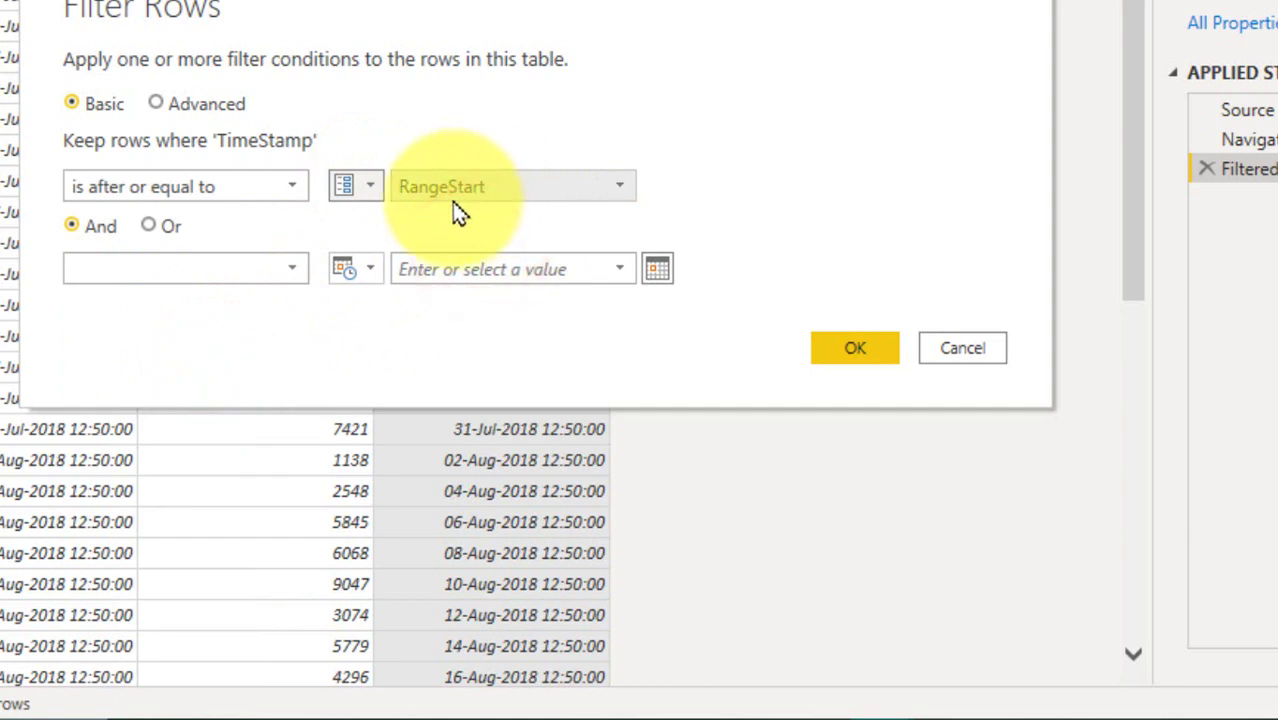
- Add a second TimeStamp condition, "is before" the RangeEnd parameter, joined with And, and cancel the filter
left_click(292, 268)
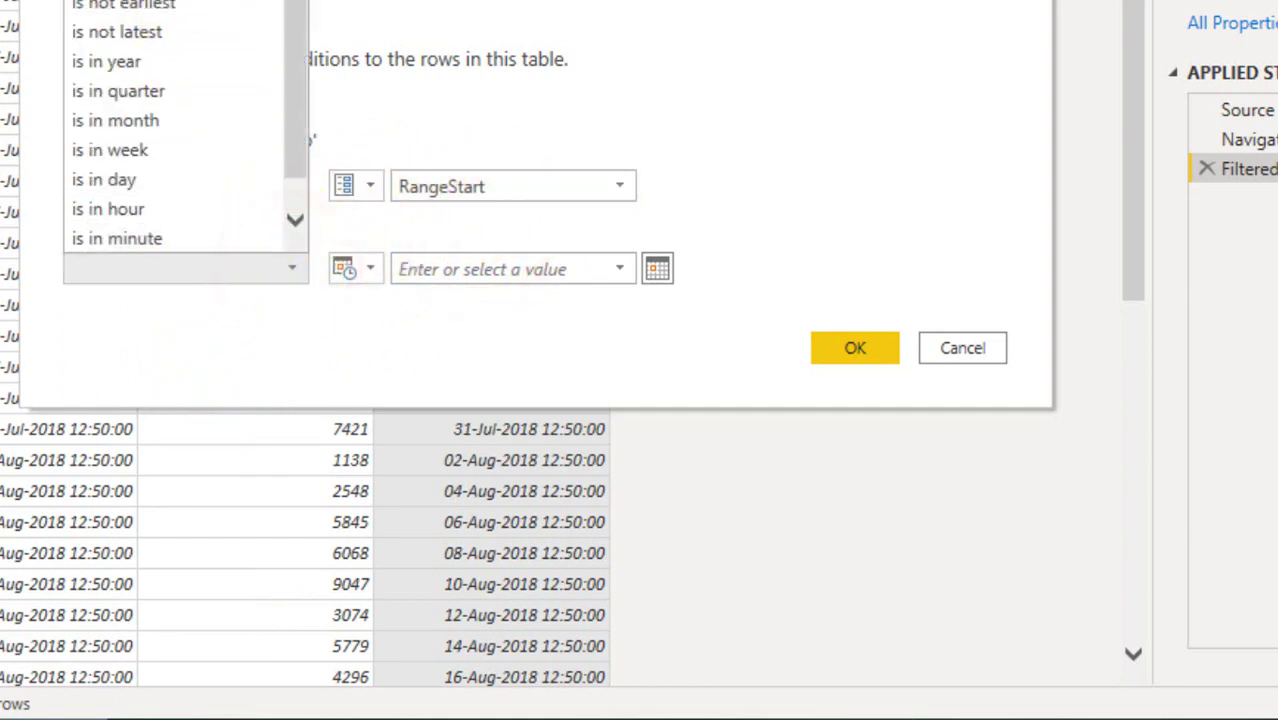
left_click(110, 0)
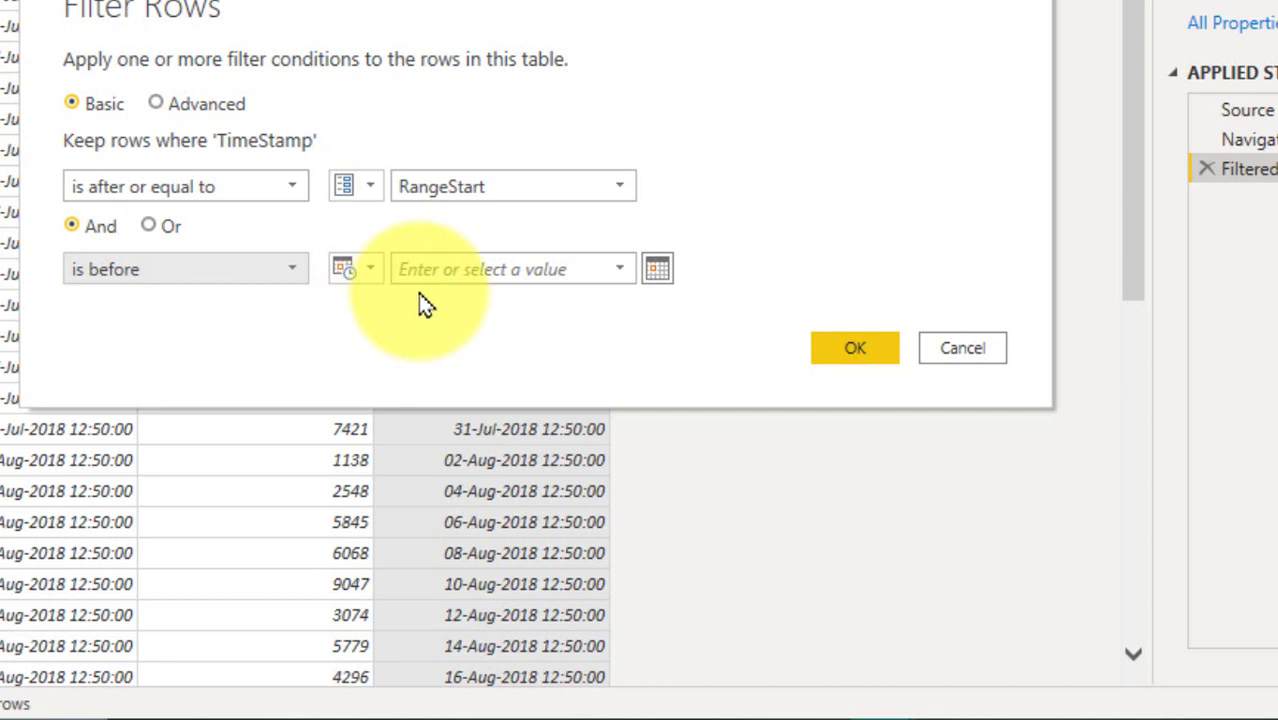
left_click(370, 270)
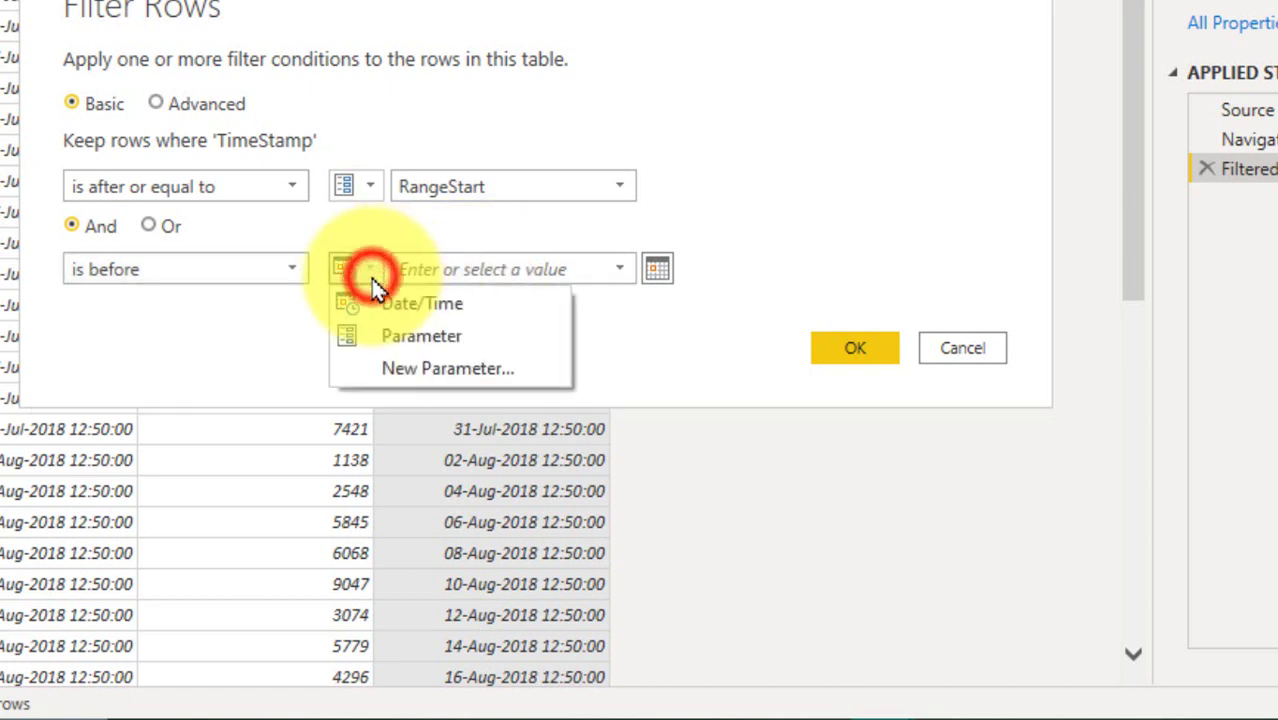
left_click(437, 333)
left_click(560, 272)
left_click(482, 331)
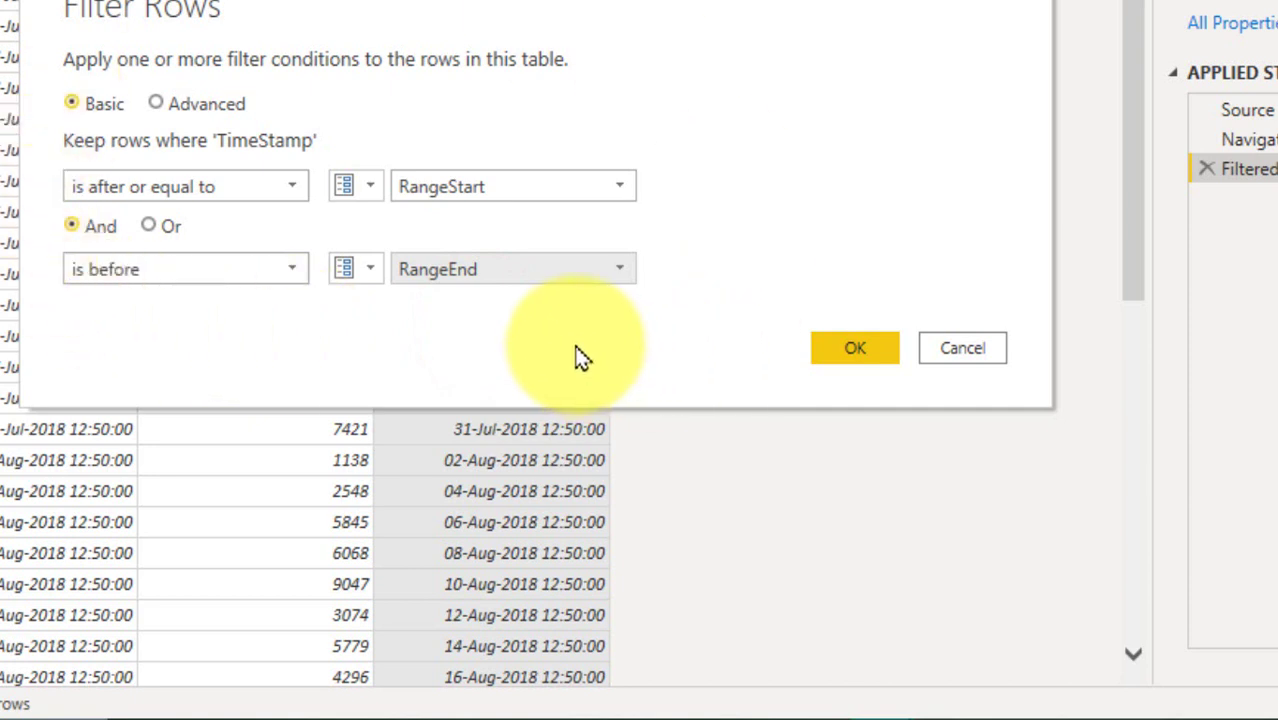
left_click(962, 360)
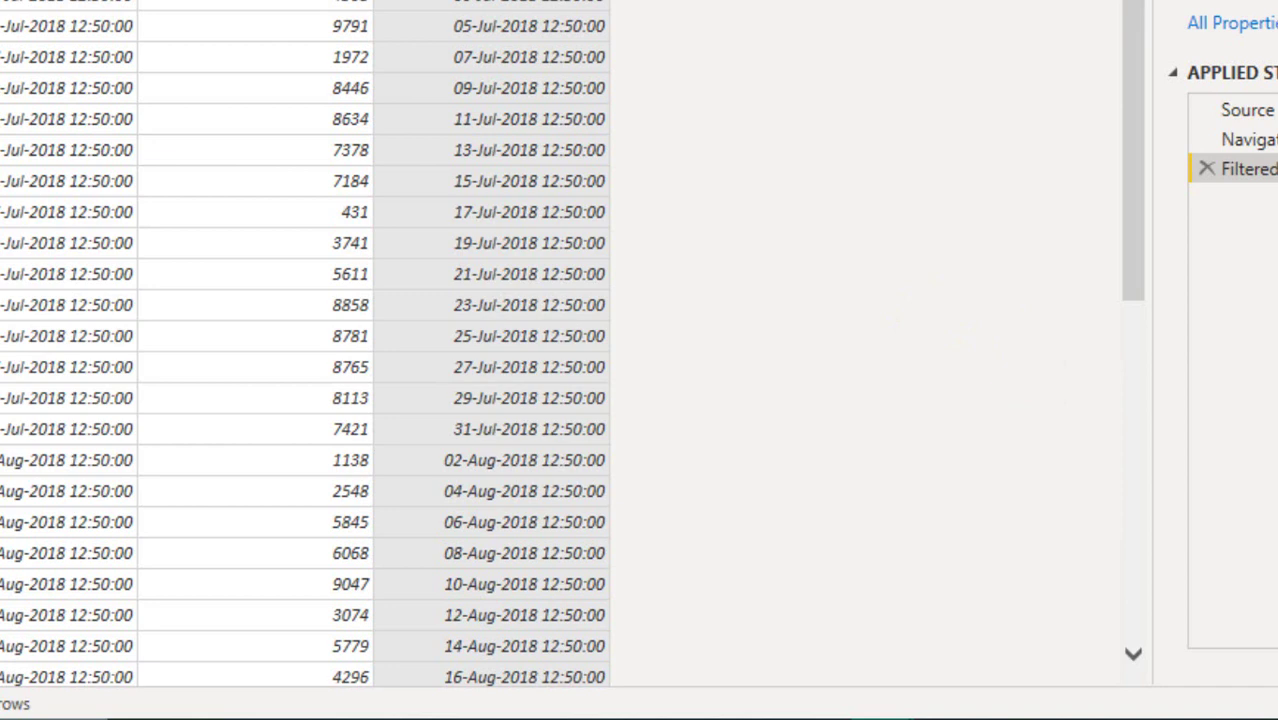
- Check whether View Native Query is available for the Filtered Rows step, and return to the report
left_click(668, 210)
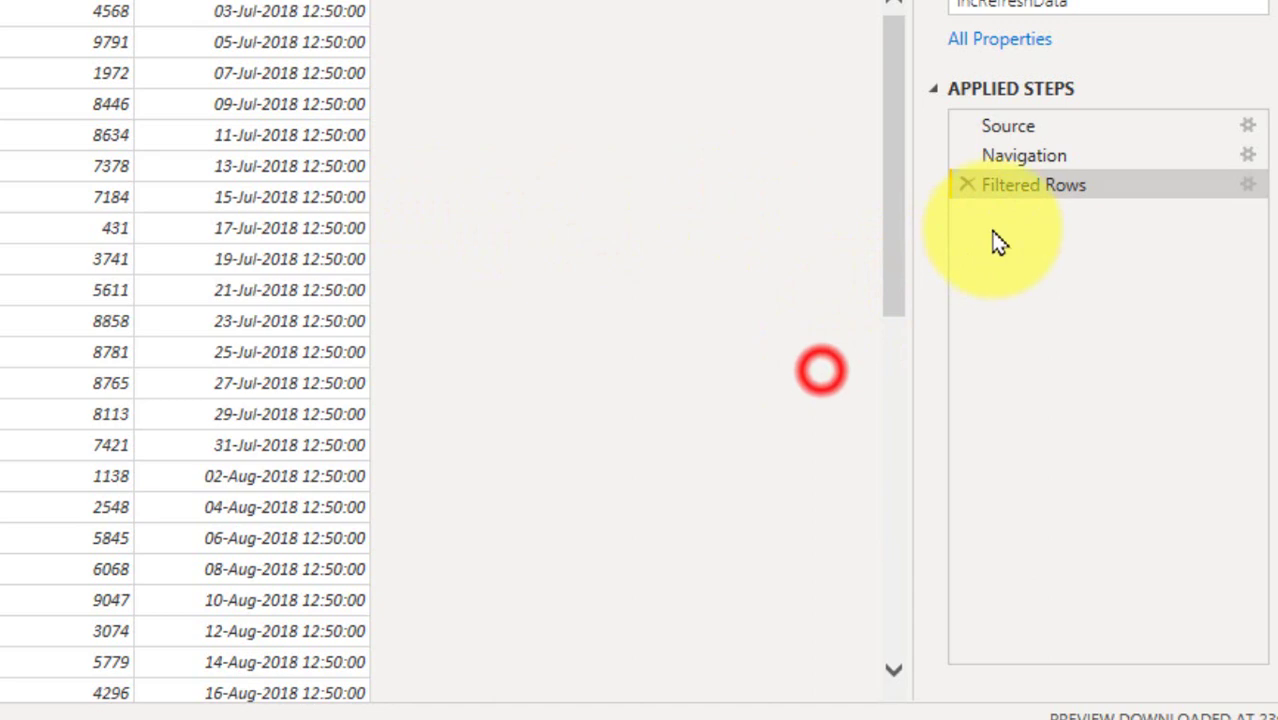
right_click(1030, 188)
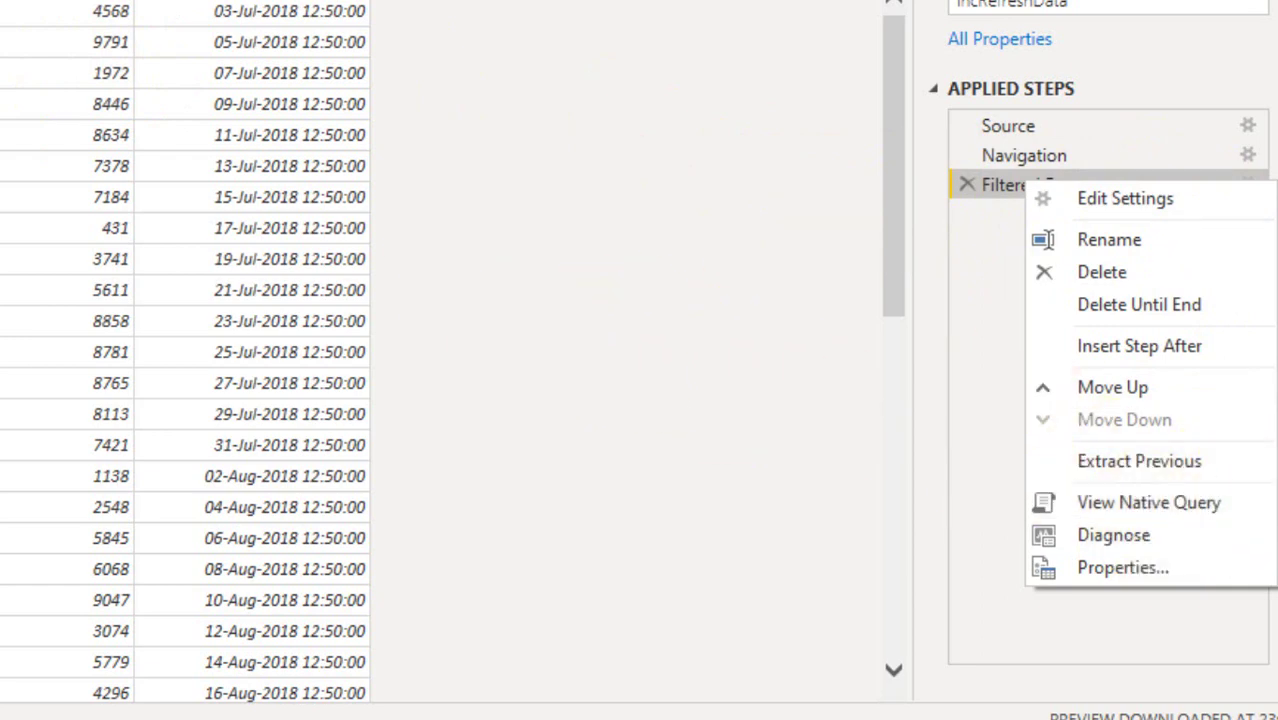
key("Escape")
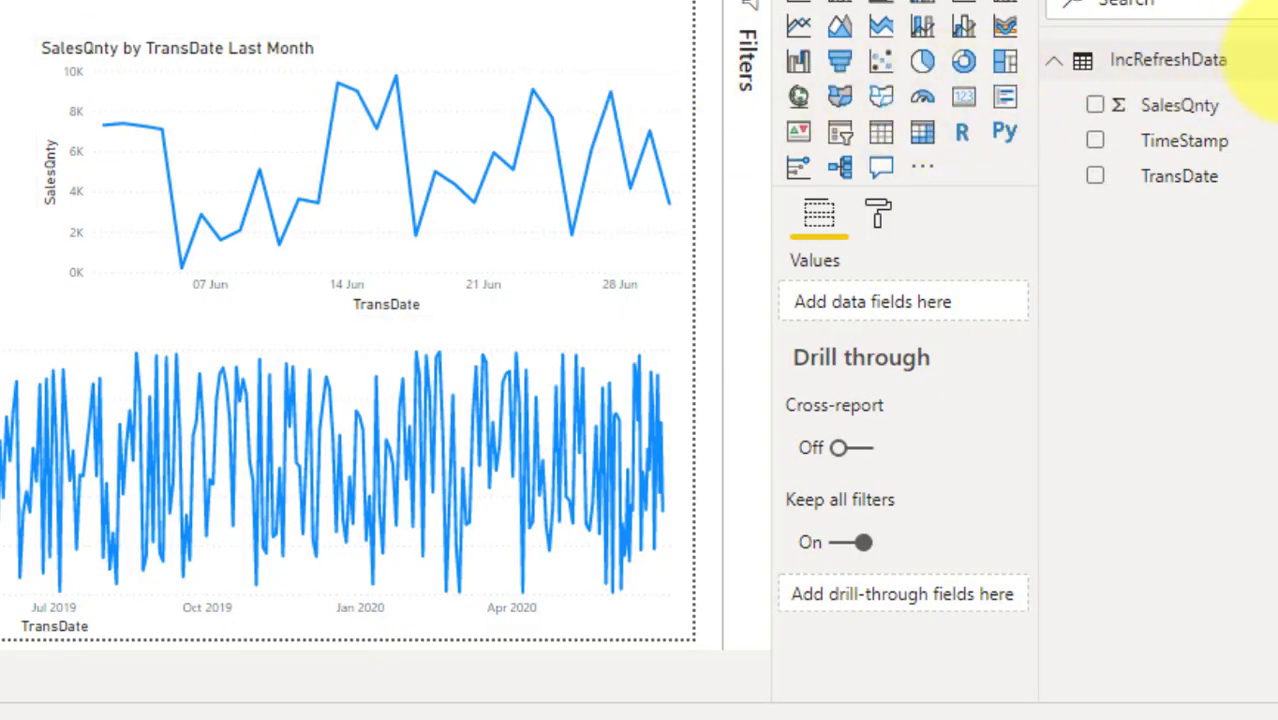
- Locate the incremental refresh option for the IncRefreshData table in the report and model views and open its settings
right_click(1268, 56)
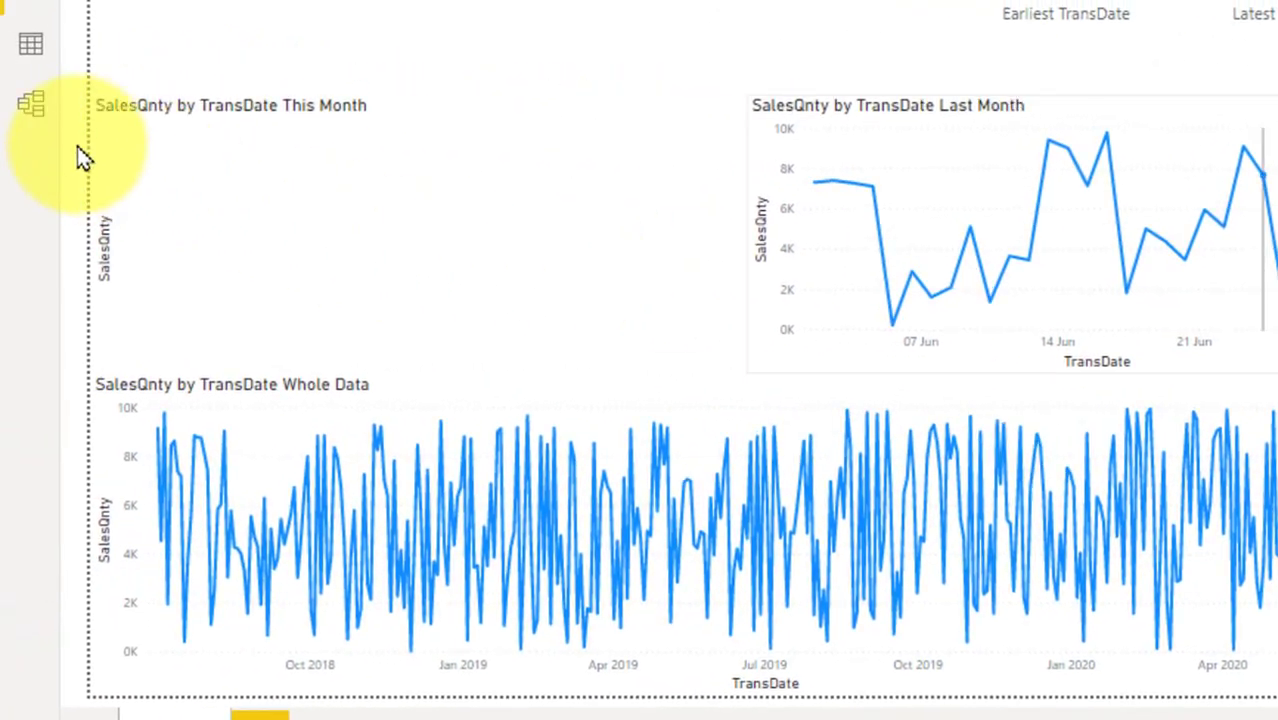
left_click(25, 105)
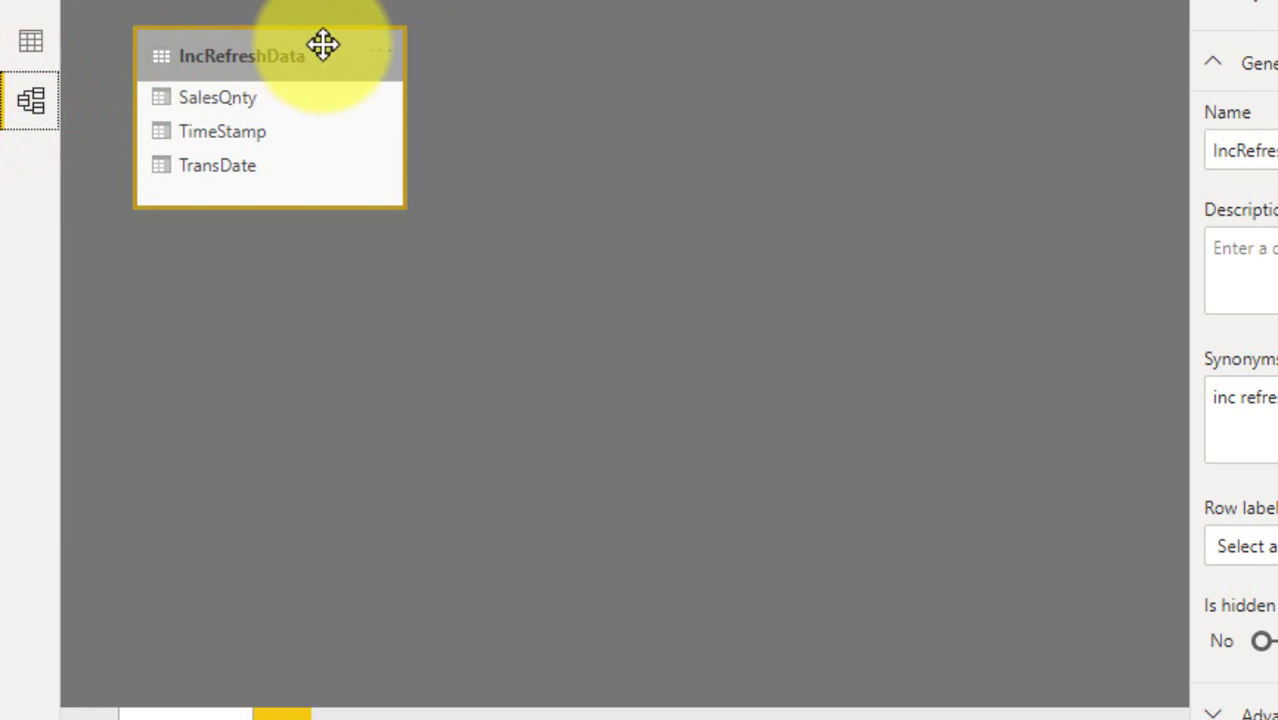
right_click(311, 58)
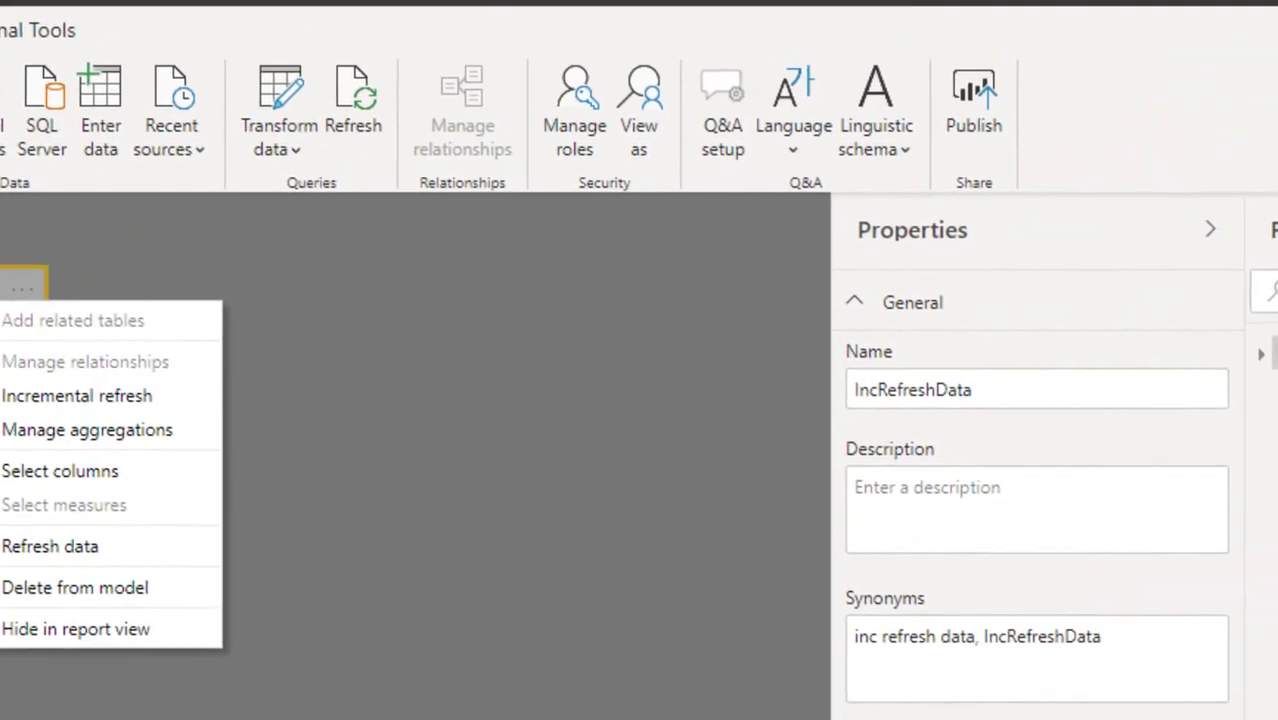
left_click(450, 156)
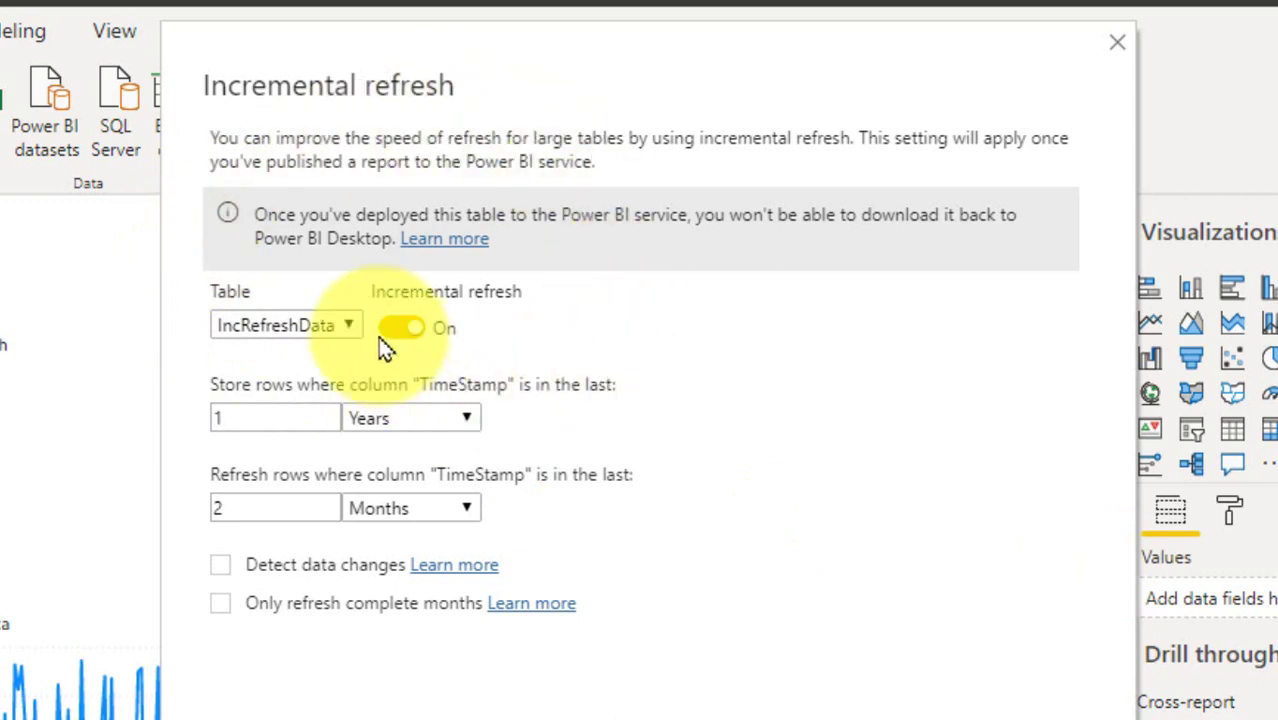
- Check the table choice, switch incremental refresh off and on again, and close the settings without applying
left_click(289, 336)
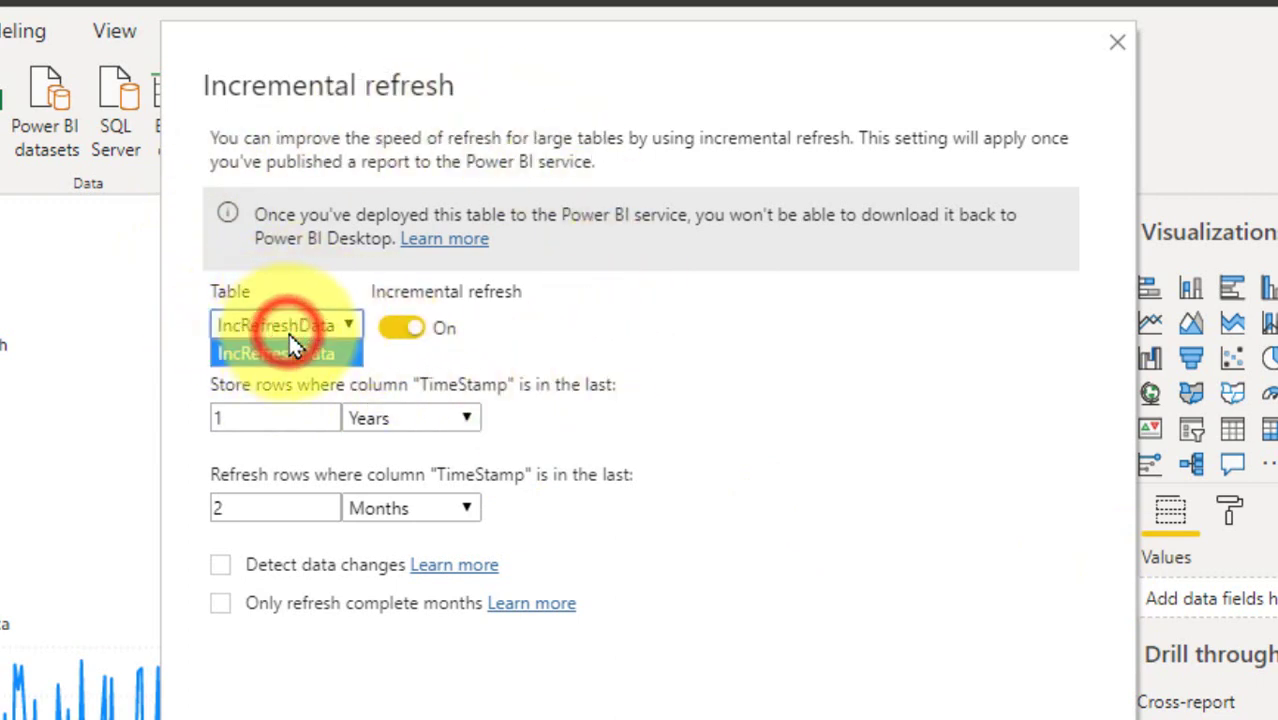
left_click(408, 326)
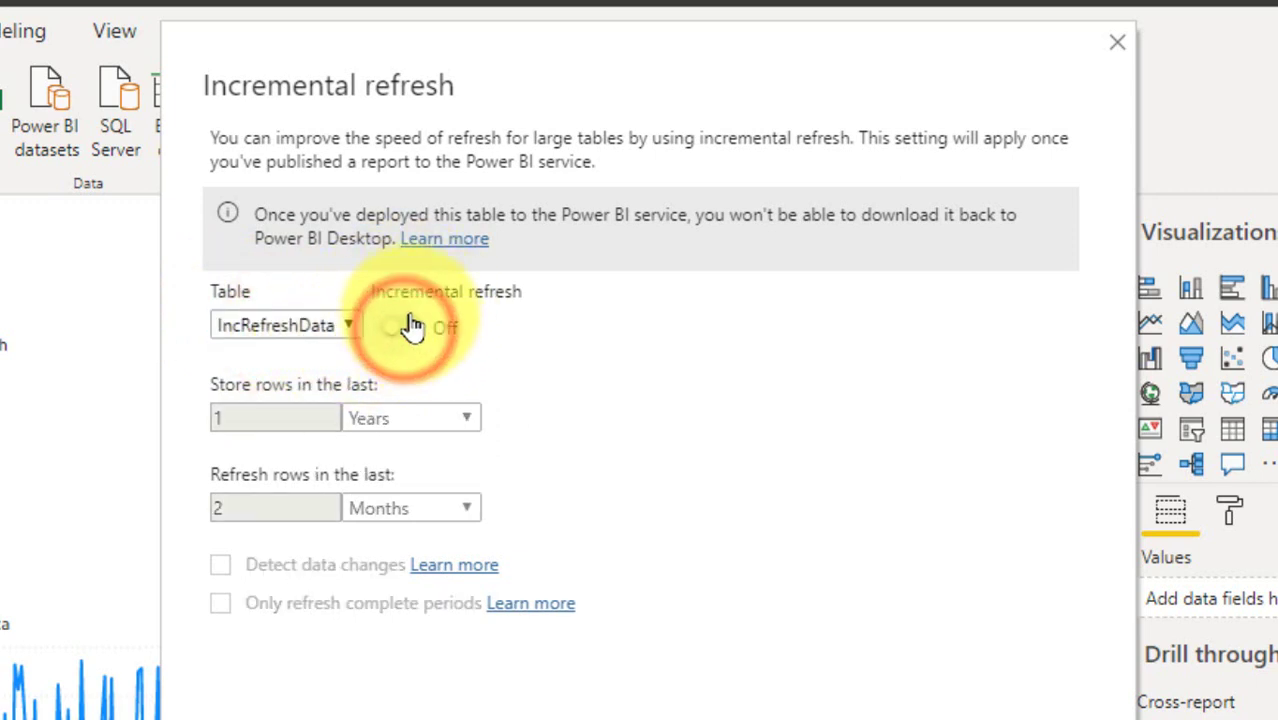
left_click(411, 338)
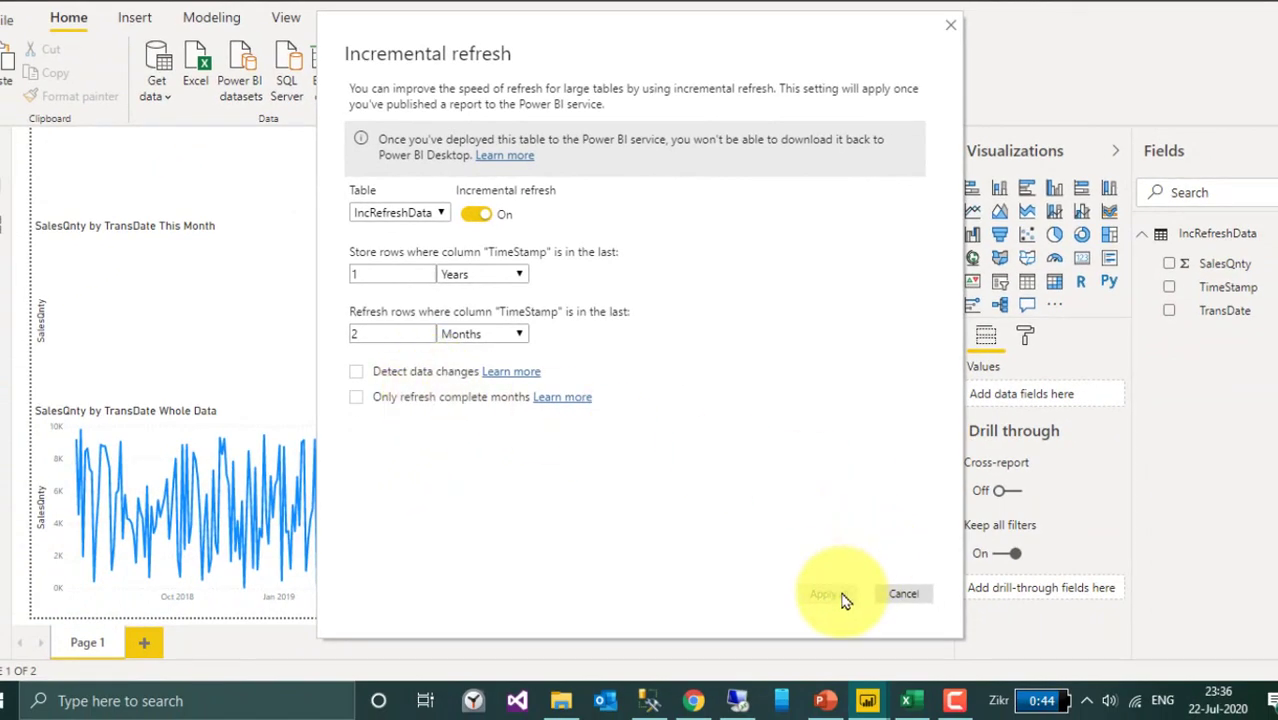
left_click(910, 595)
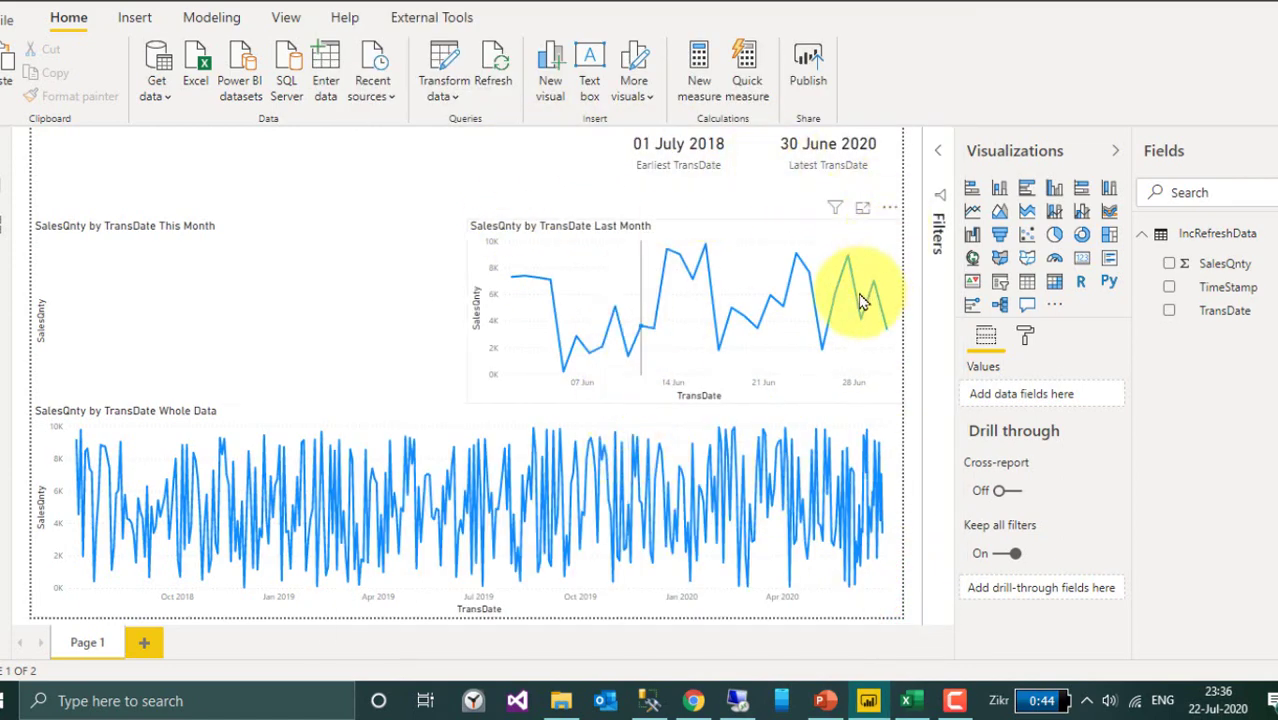
- Publish the Incremental Refresh Data report to the Testing Work Space and dismiss the publishing dialog
left_click(807, 70)
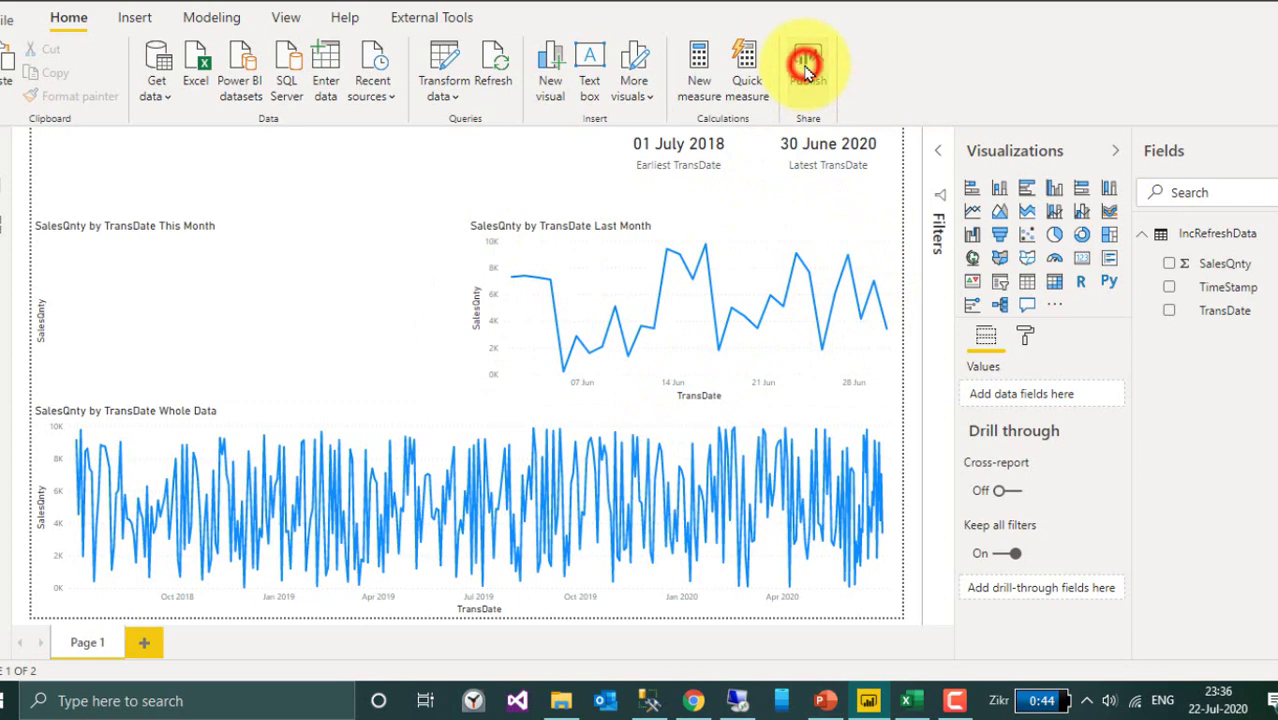
left_click(476, 372)
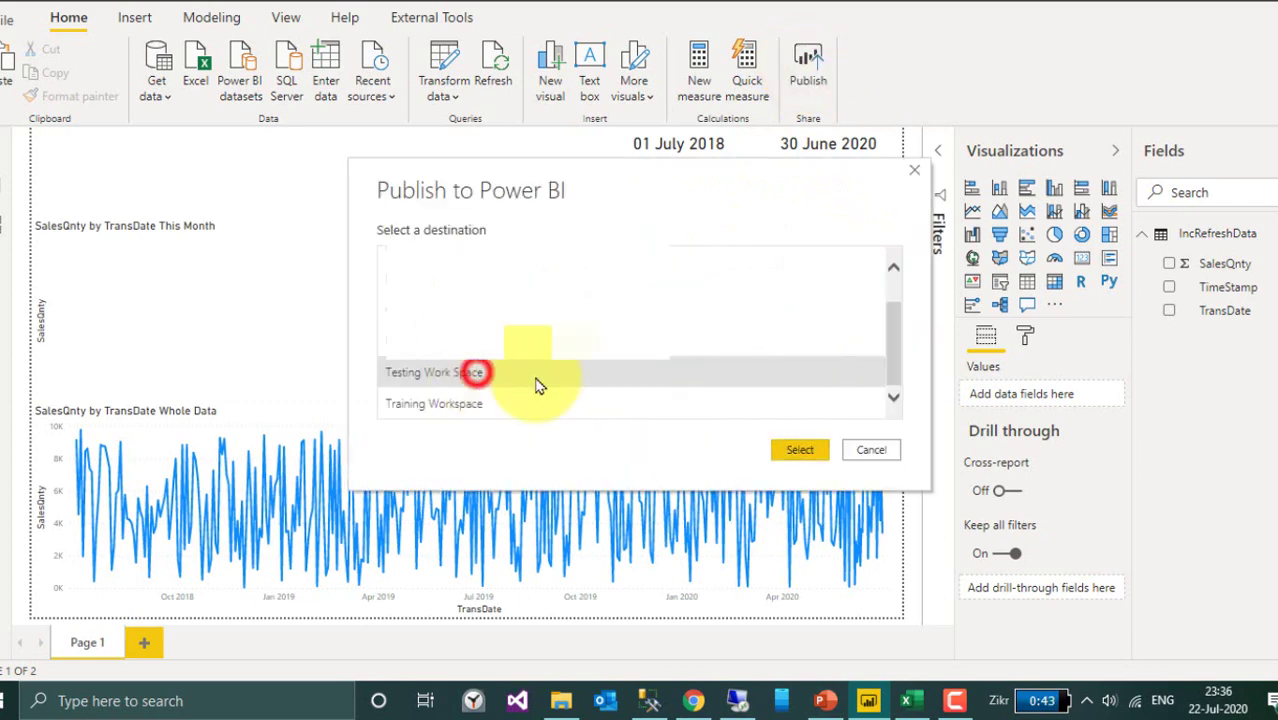
left_click(794, 452)
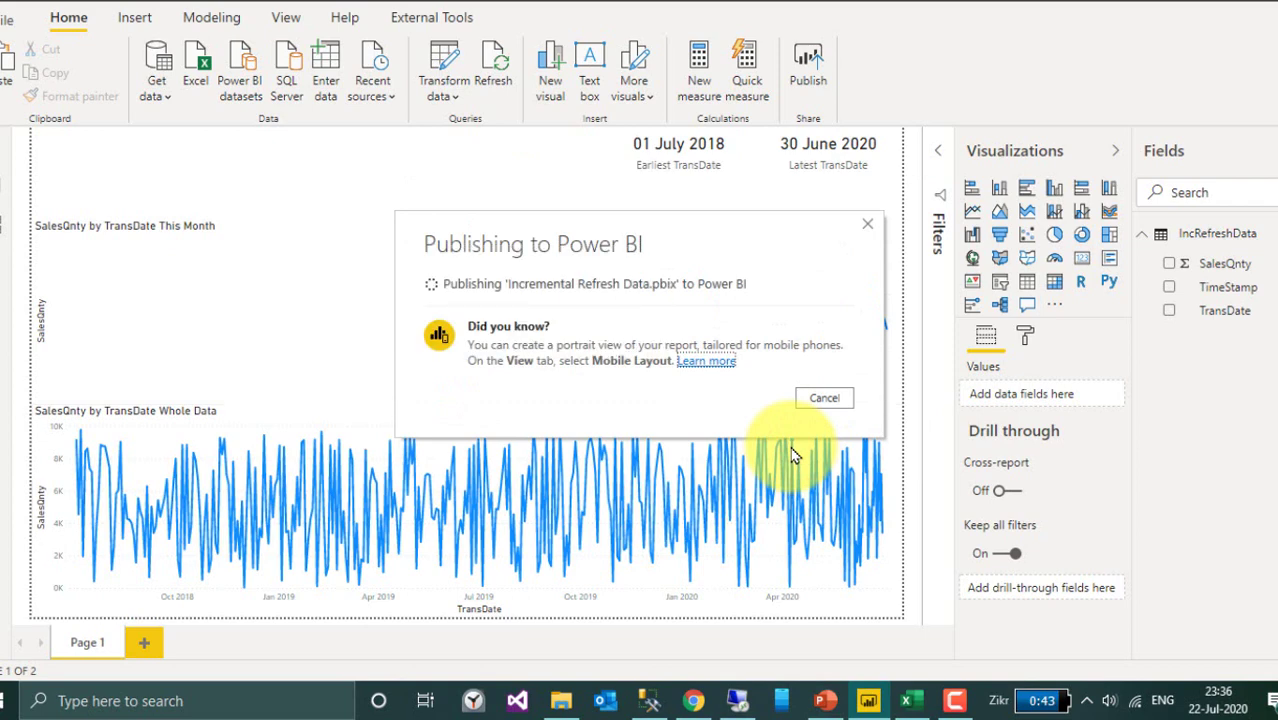
left_click(819, 457)
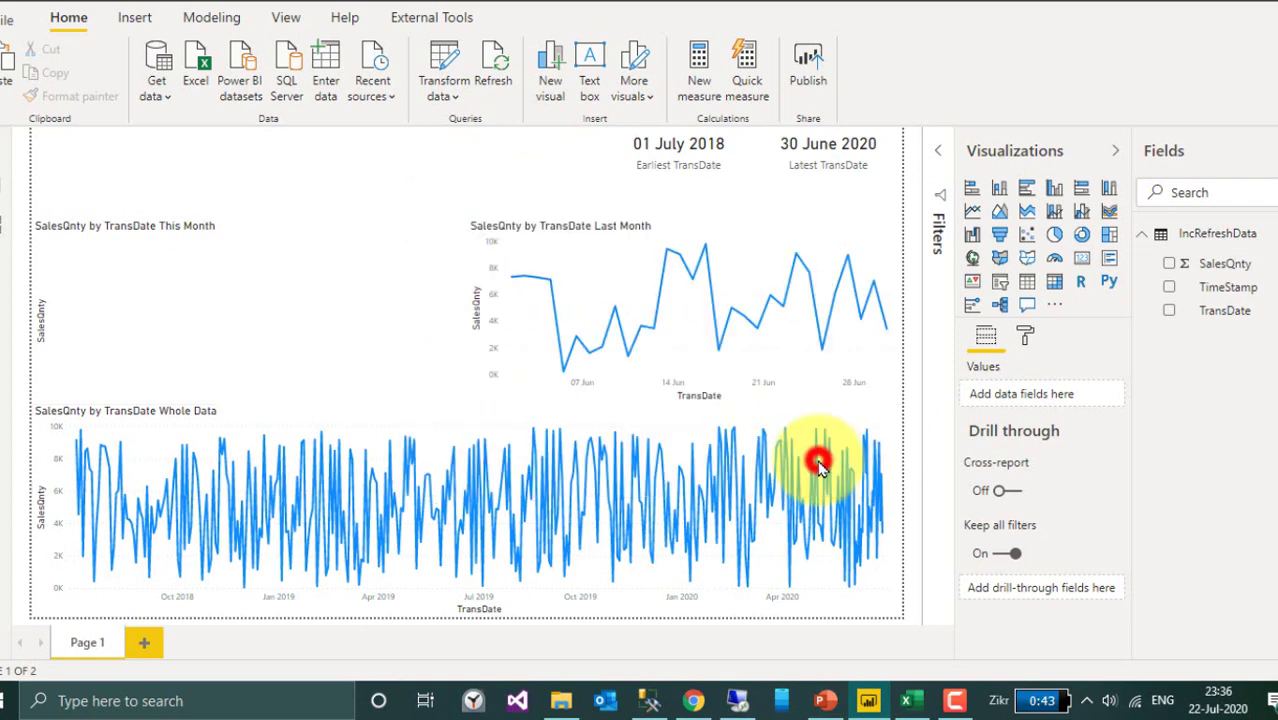
- Switch to the Power BI service in Chrome and view the gateway connection settings of the Incremental Refresh Data dataset
left_click(695, 701)
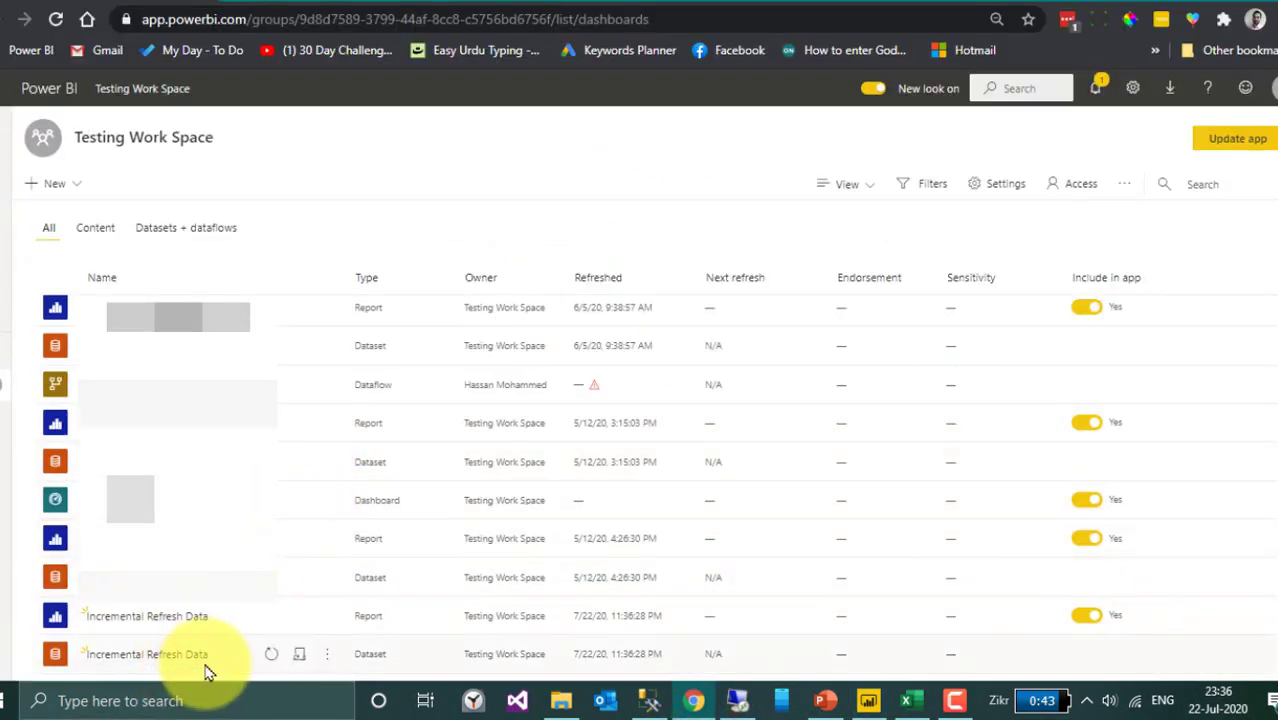
left_click(326, 655)
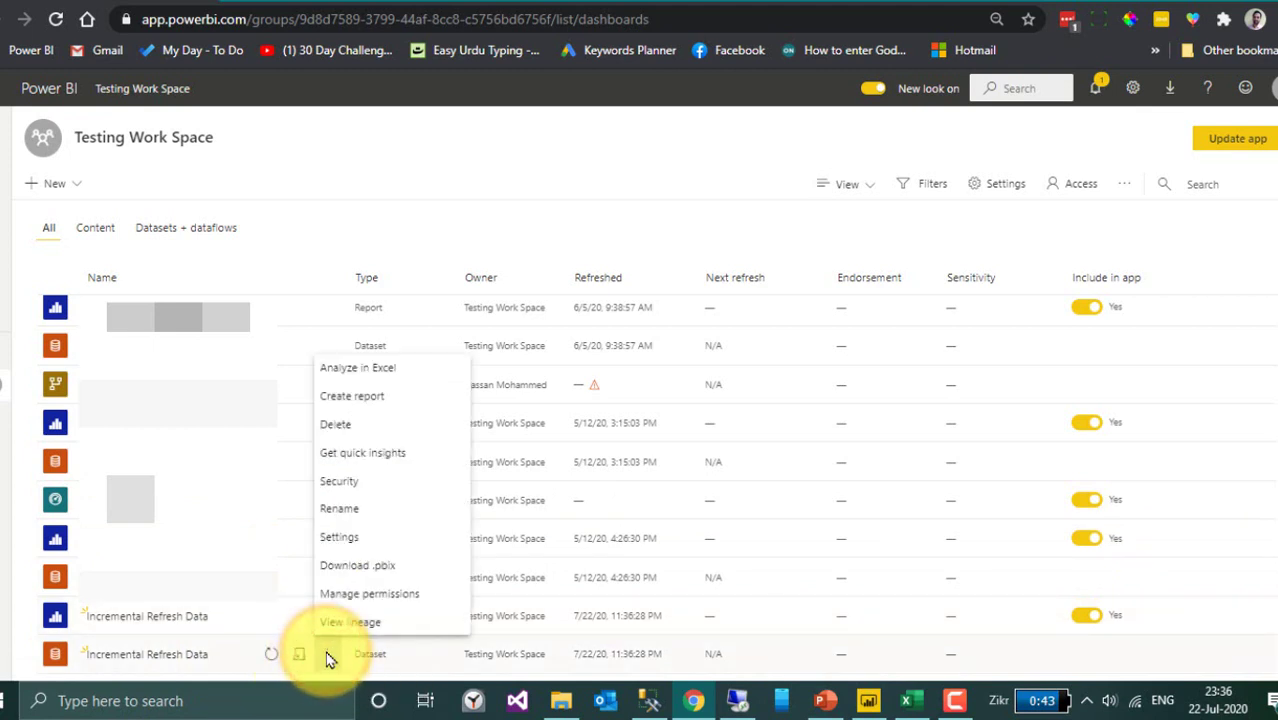
left_click(348, 538)
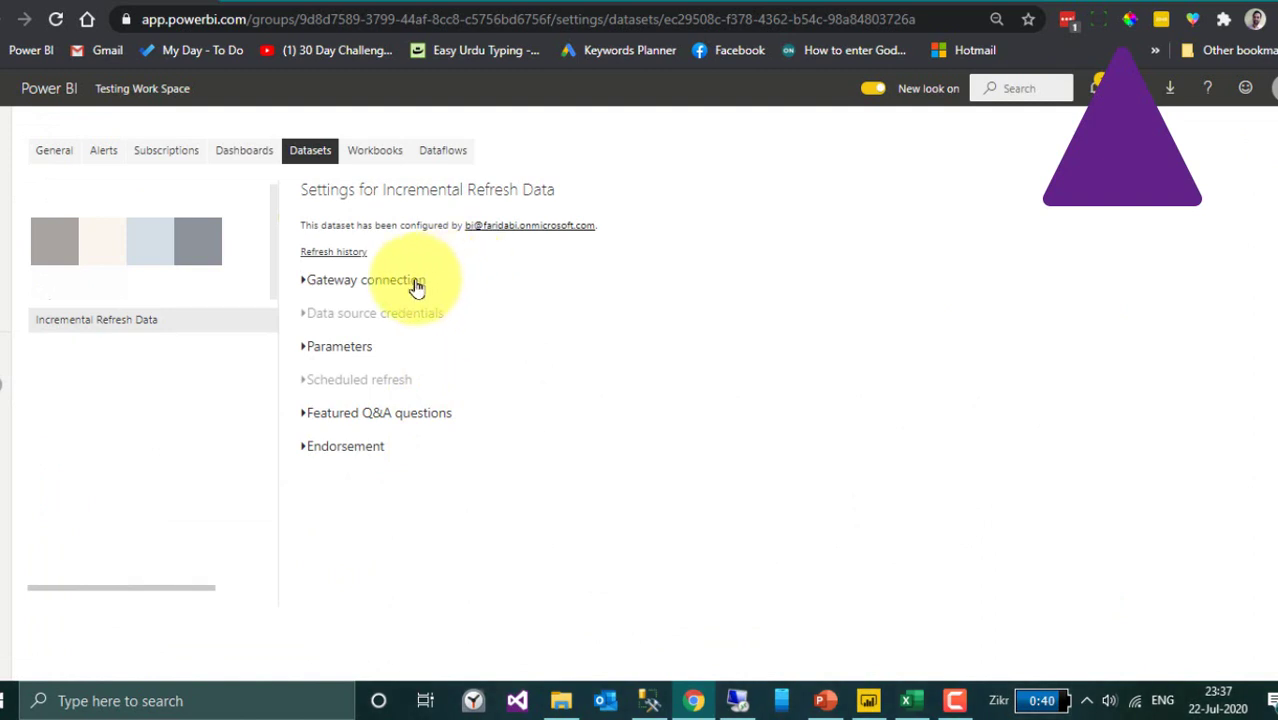
left_click(365, 282)
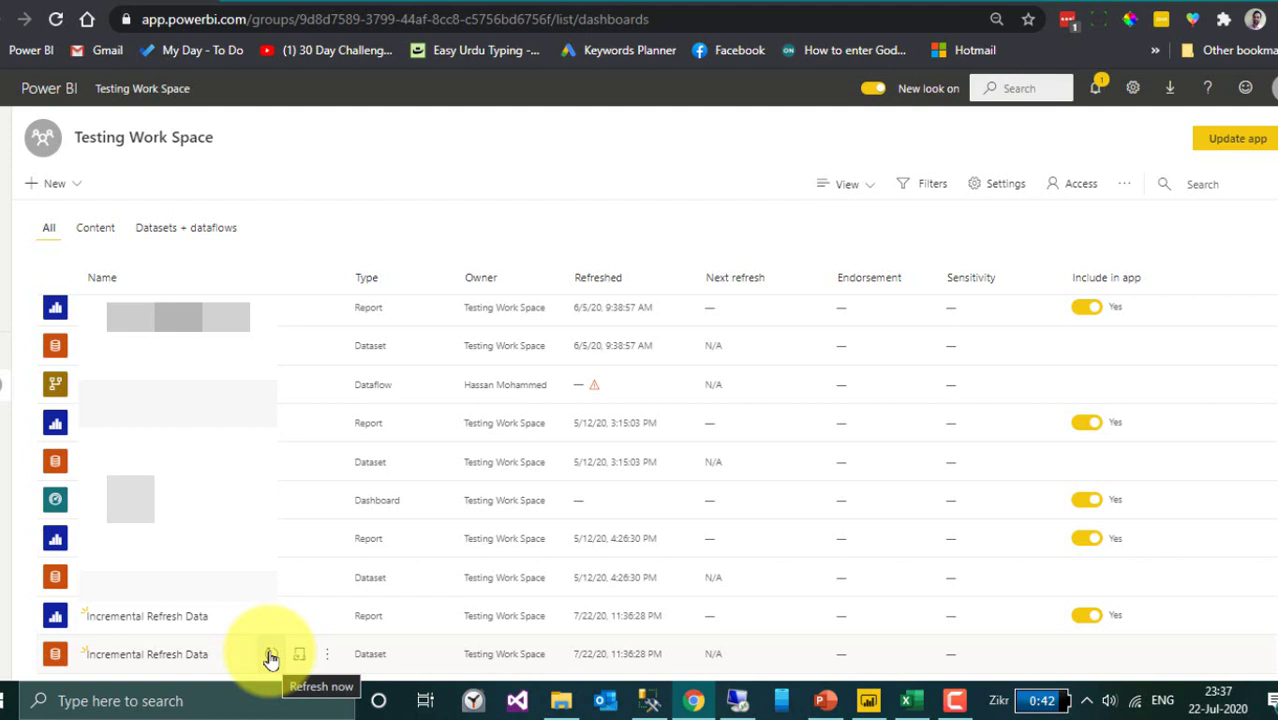
- Refresh the Incremental Refresh Data dataset and open its published report alongside the report in Power BI Desktop
left_click(270, 655)
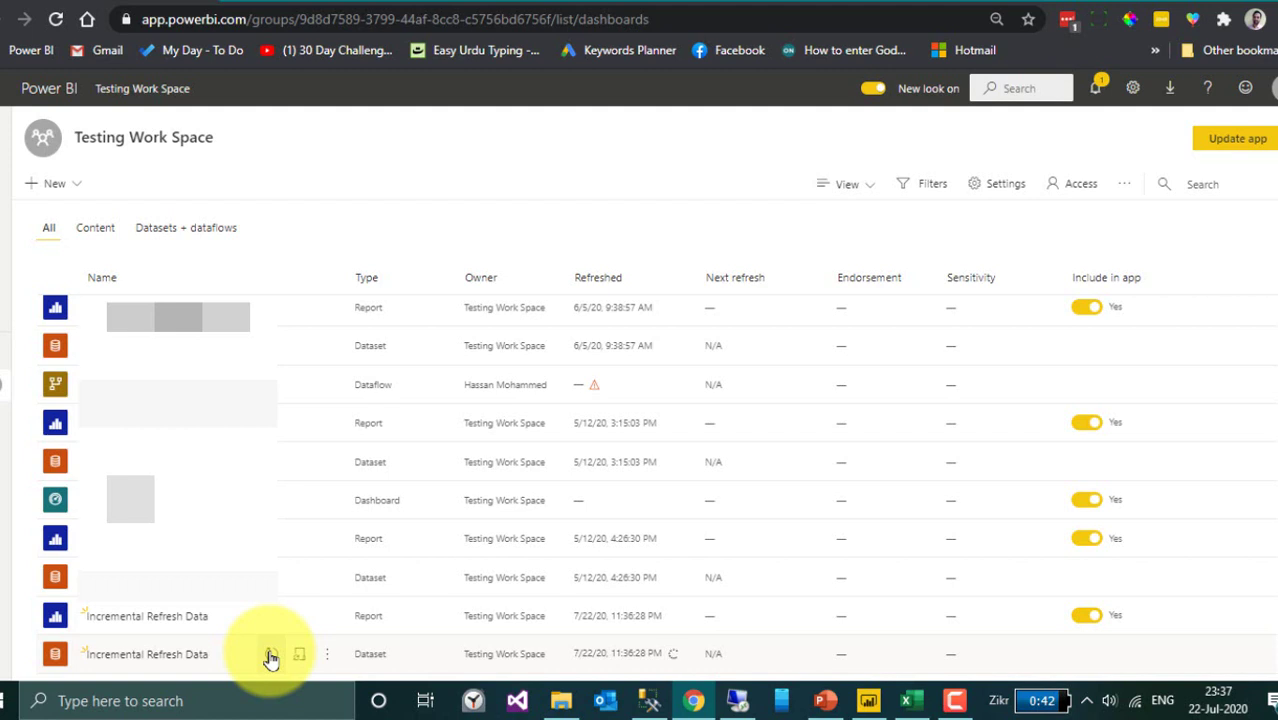
right_click(180, 615)
left_click(282, 397)
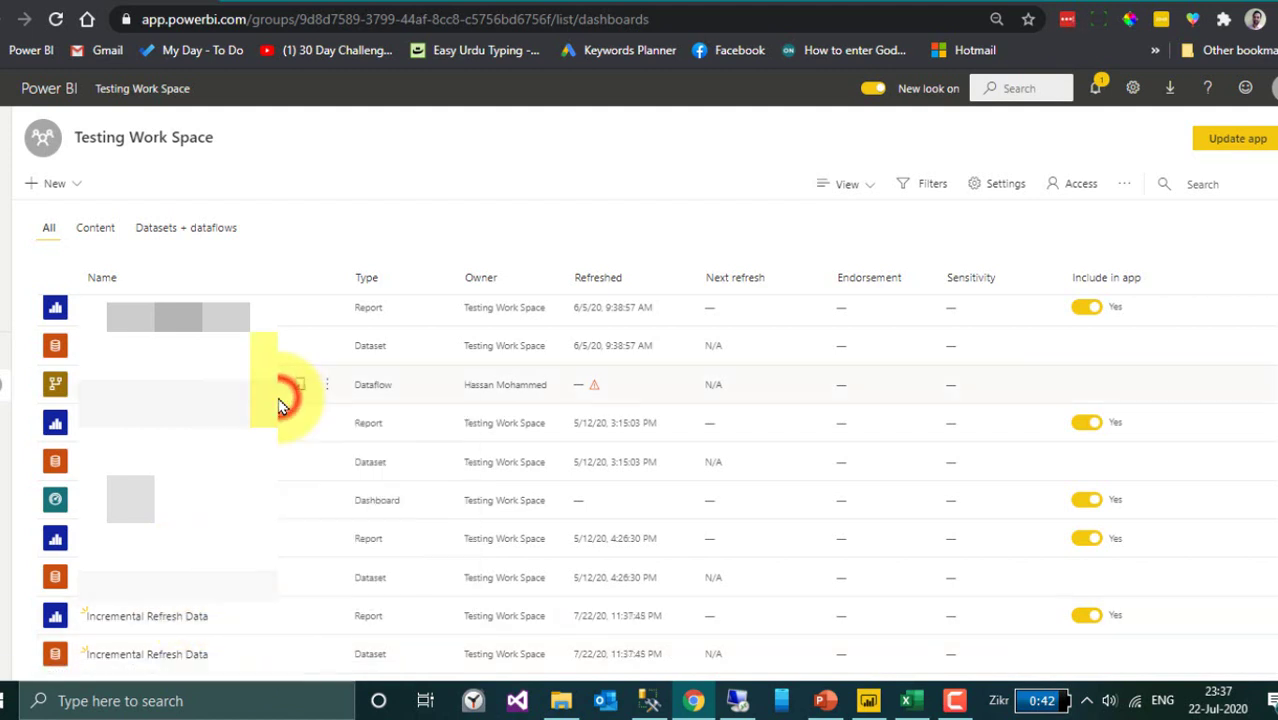
left_click(878, 695)
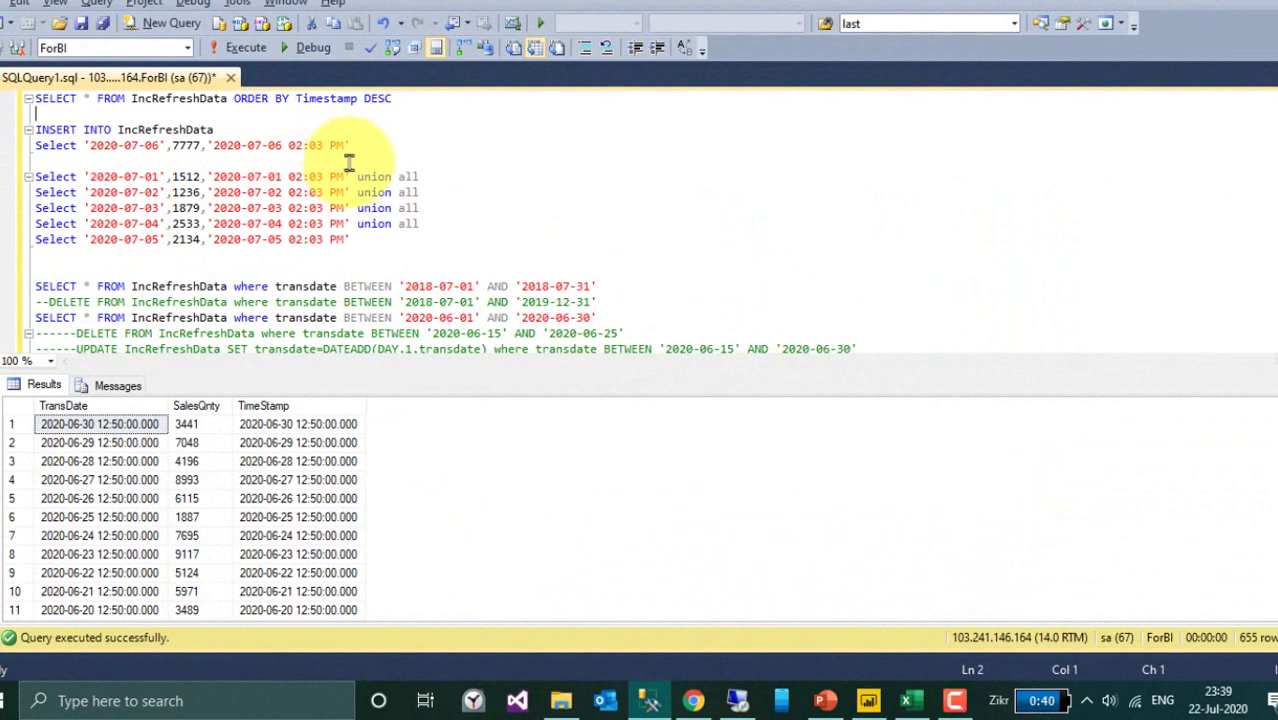
- In SQL Server Management Studio, delete the 2020-07-06 Select line under the INSERT INTO IncRefreshData statement
left_click(378, 160)
key("shift+Up")
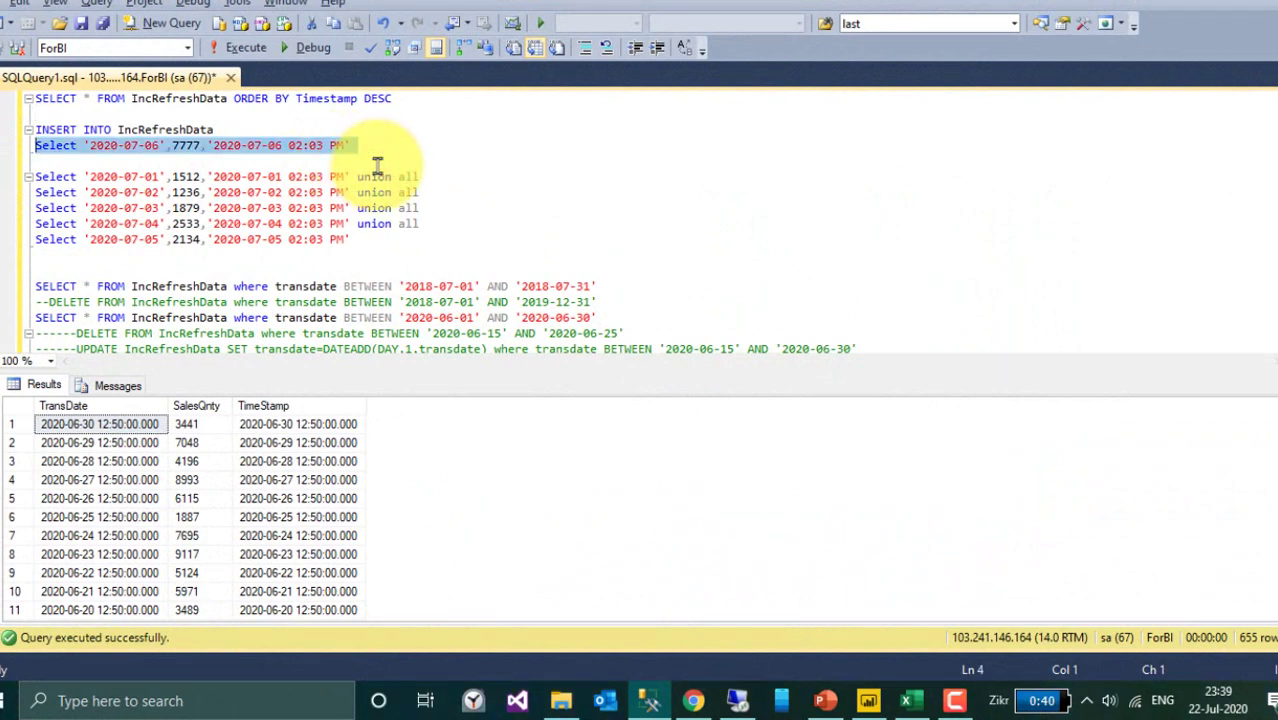
key("Delete")
- Insert the 2020-07-01, 2020-07-02 and 2020-07-03 rows into IncRefreshData by executing only that part of the INSERT statement
key("shift+Down")
key("shift+Down")
key("shift+Down")
key("shift+Down")
key("shift+Down")
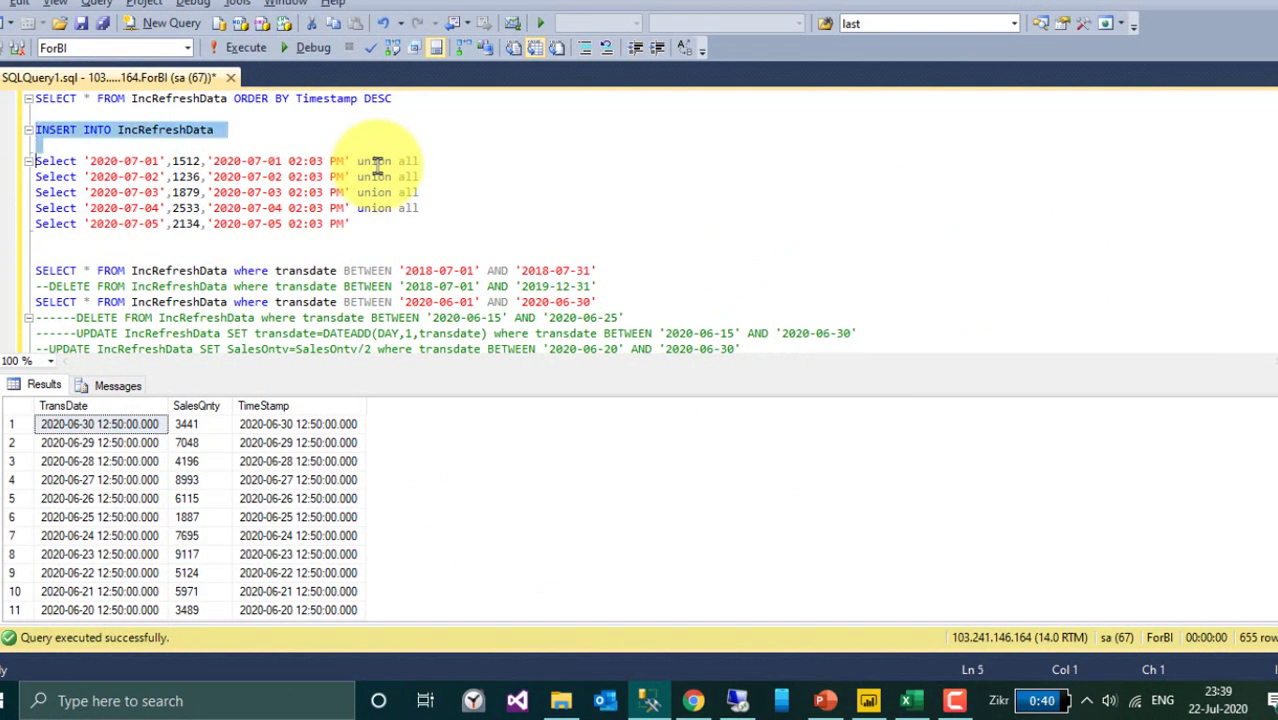
key("ctrl+shift+Left")
key("ctrl+shift+Left")
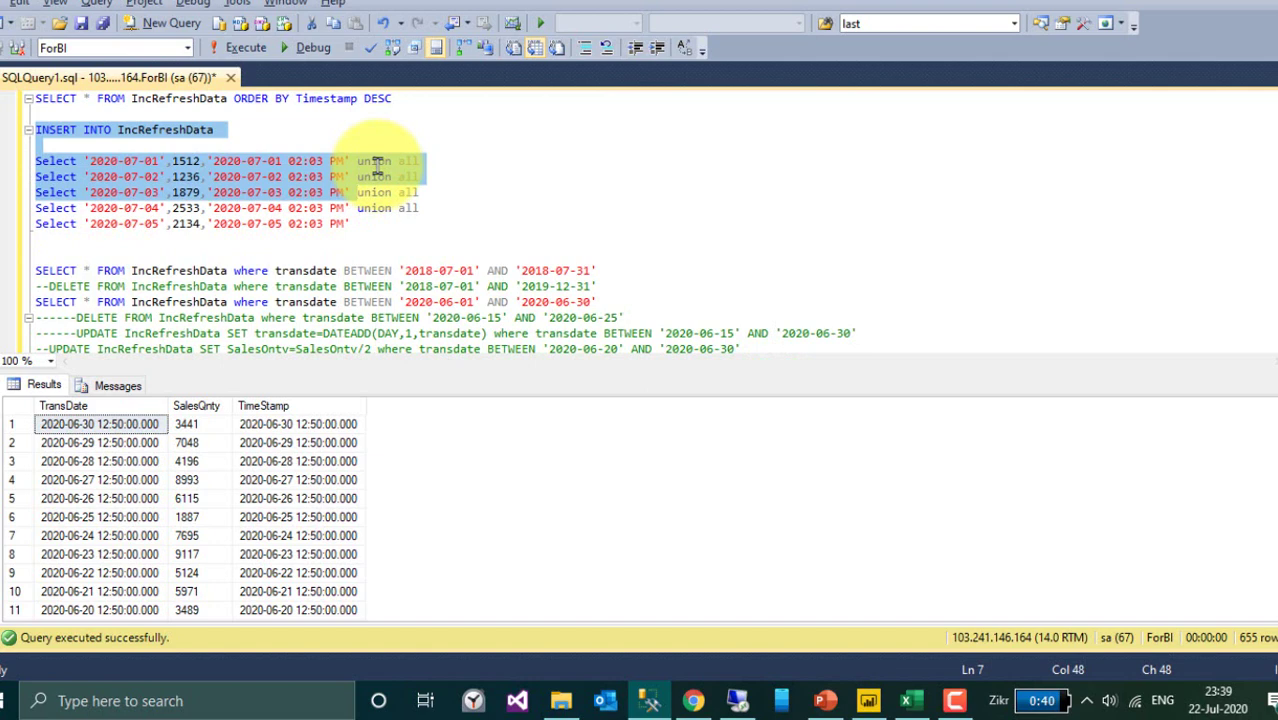
key("F5")
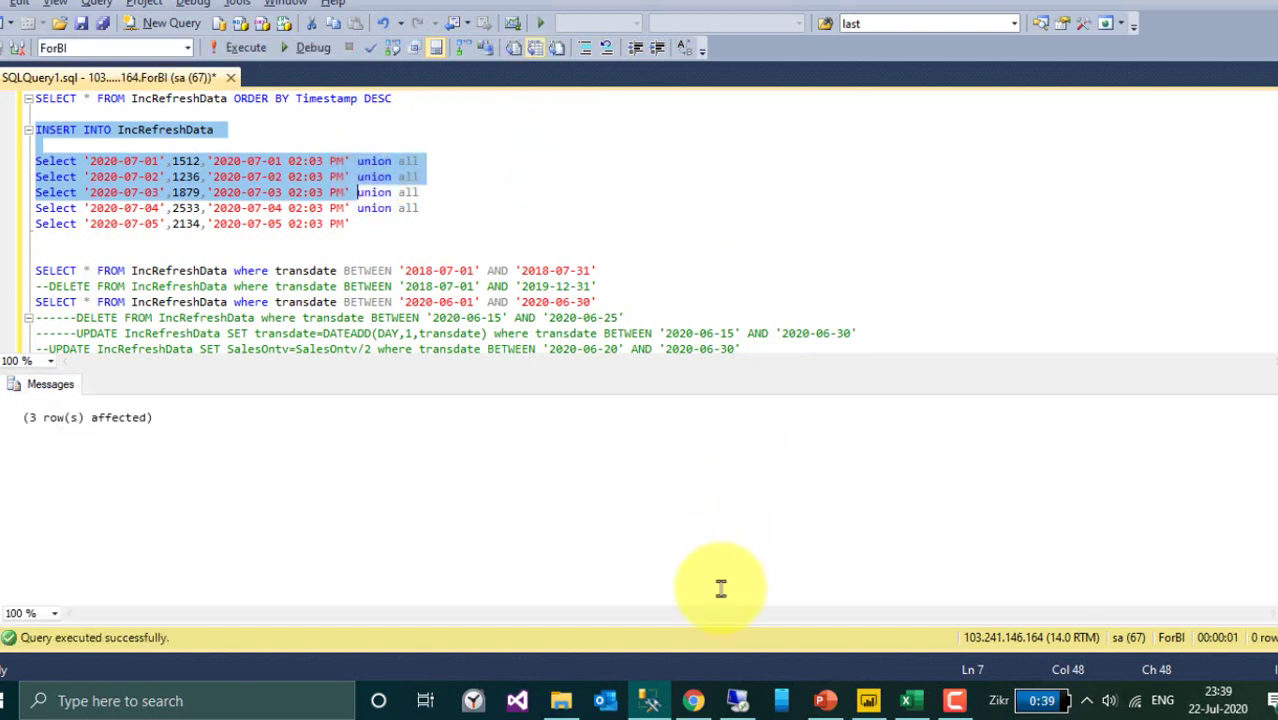
- Switch to the Power BI service in Chrome, refresh the Incremental Refresh Data dataset, and refresh its report
left_click(694, 700)
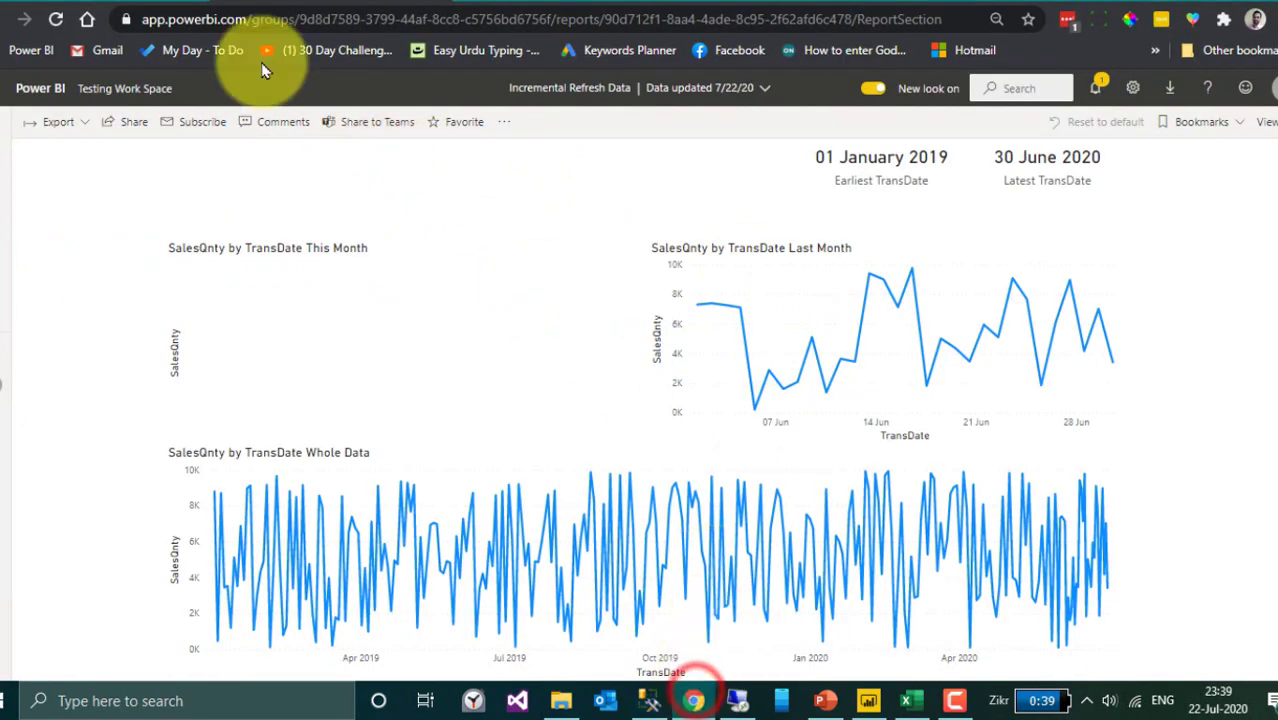
left_click(125, 88)
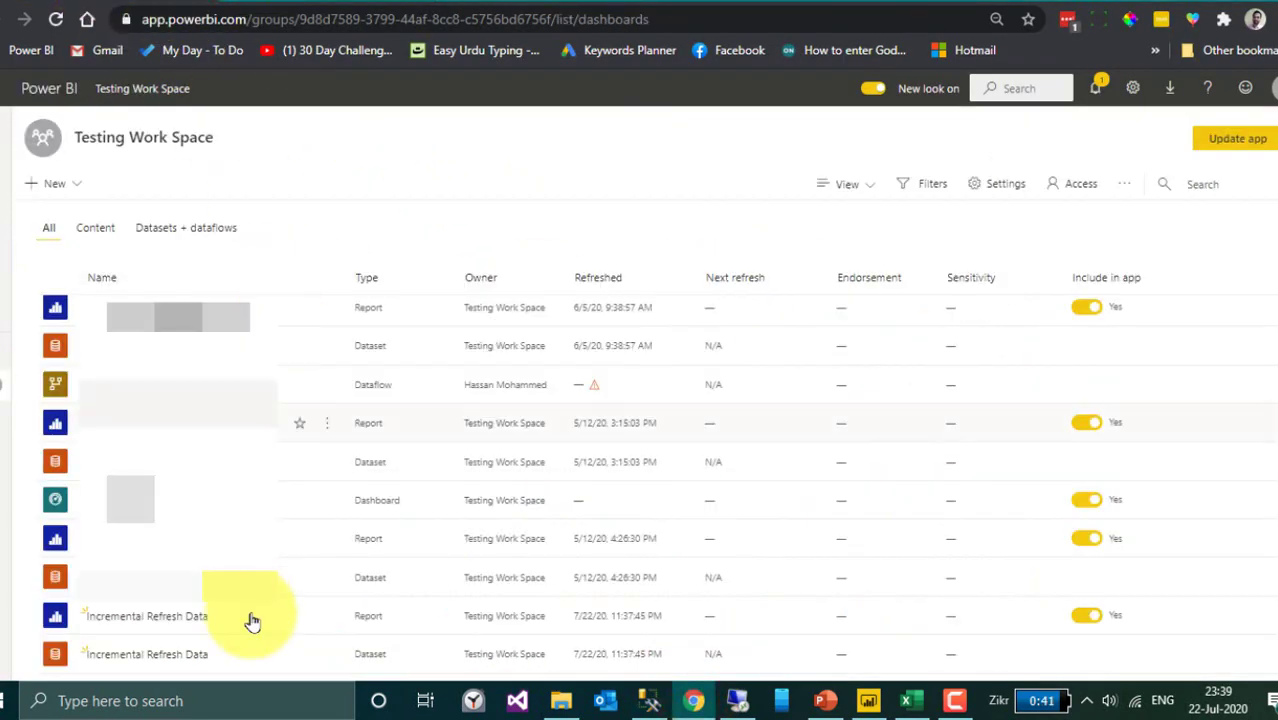
left_click(274, 656)
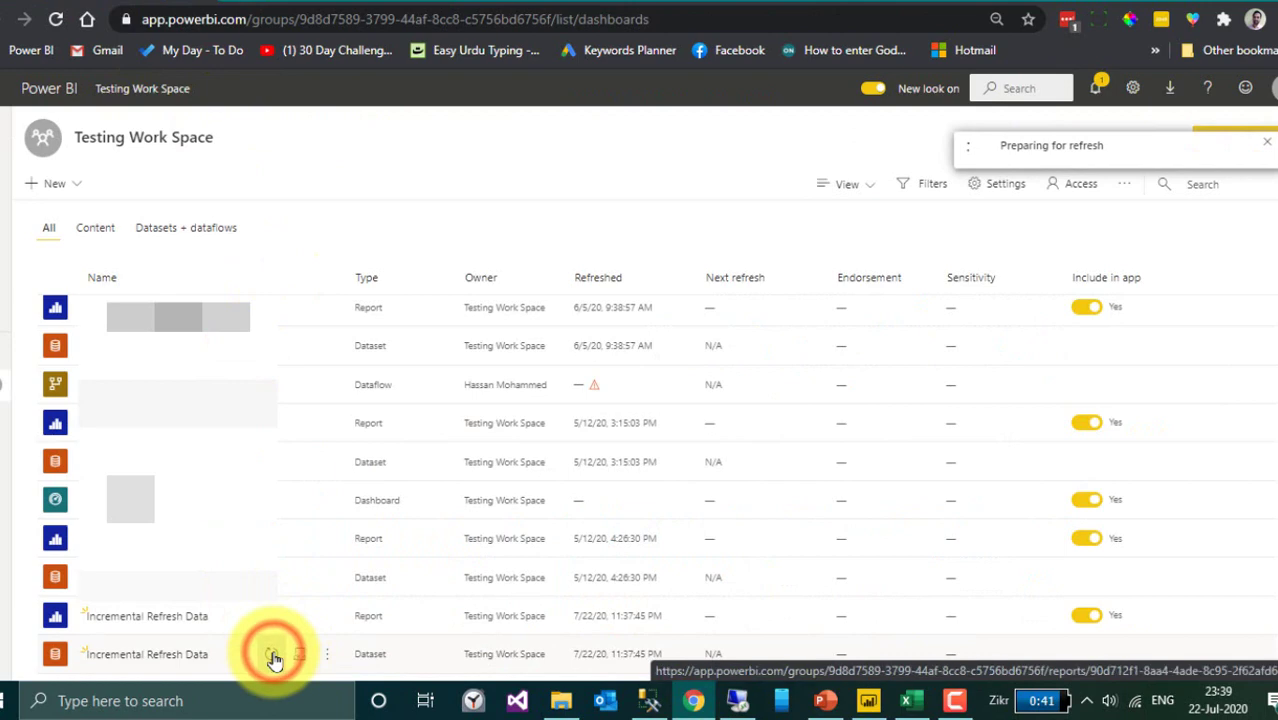
left_click(147, 616)
left_click(504, 121)
left_click(545, 374)
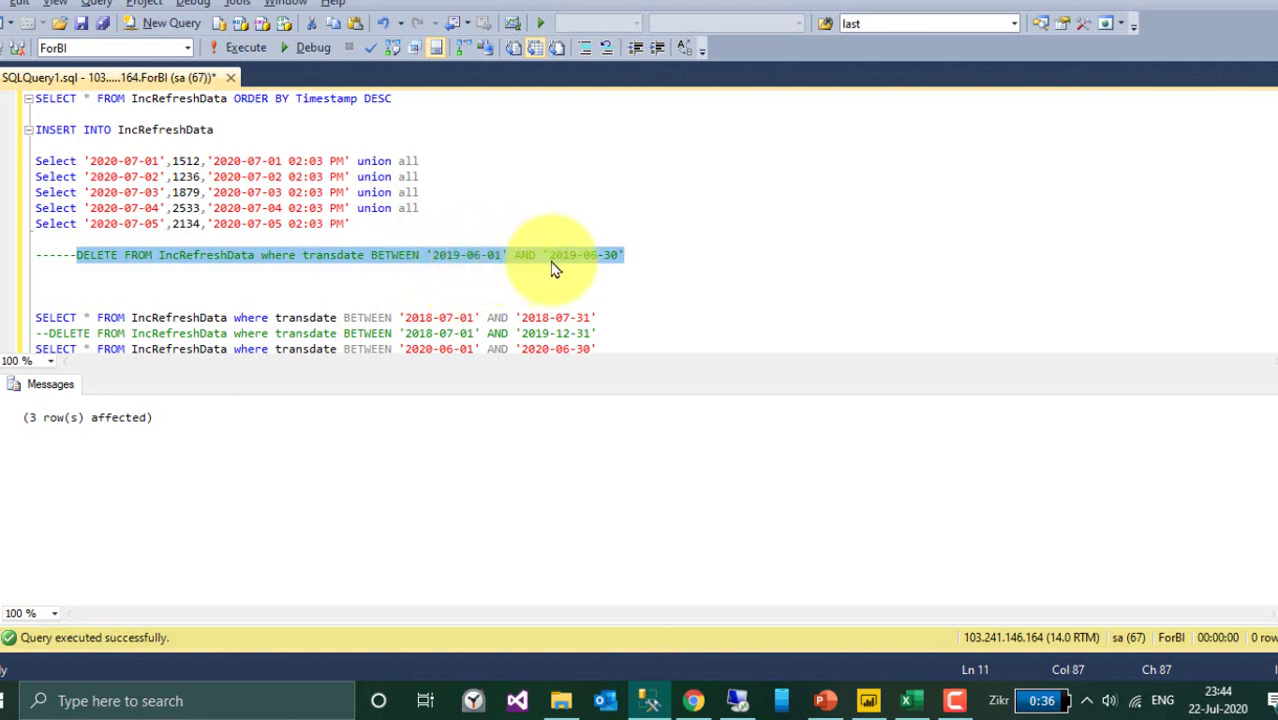
- Delete the IncRefreshData rows dated 2019-06-01 to 2019-06-30, and refresh the dataset and report in Chrome to check the June 2019 data
key("F5")
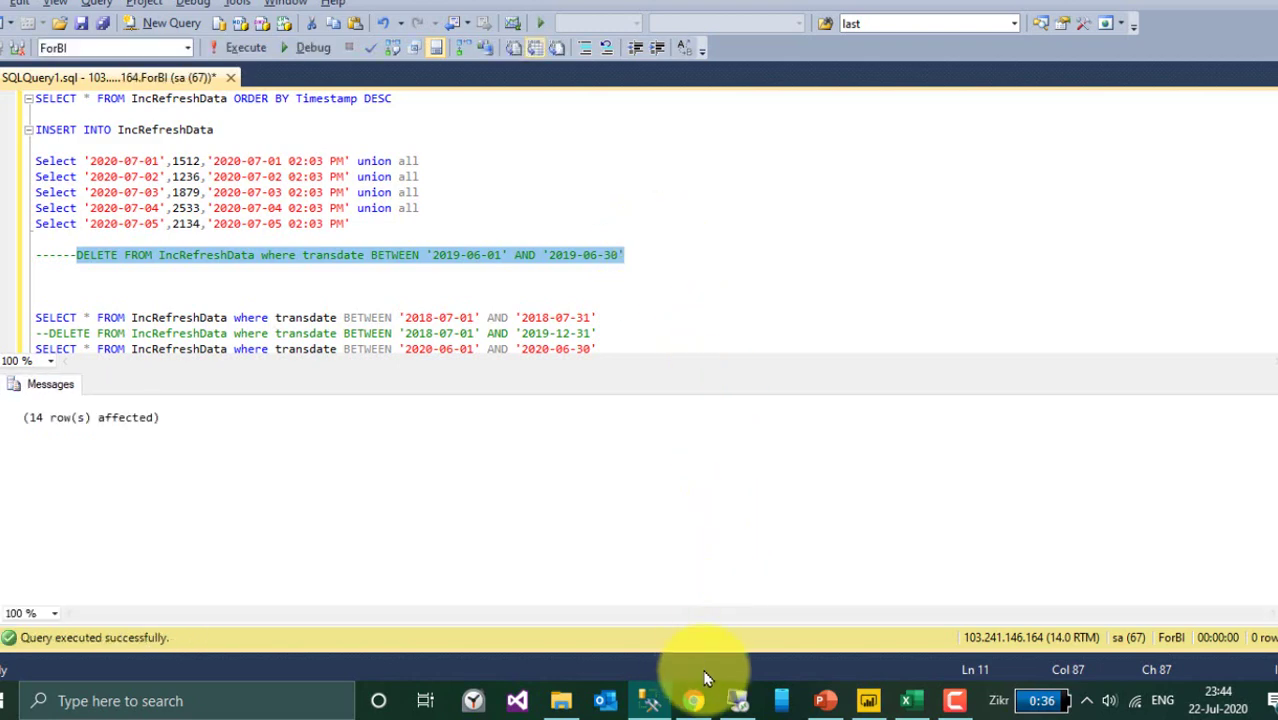
left_click(694, 700)
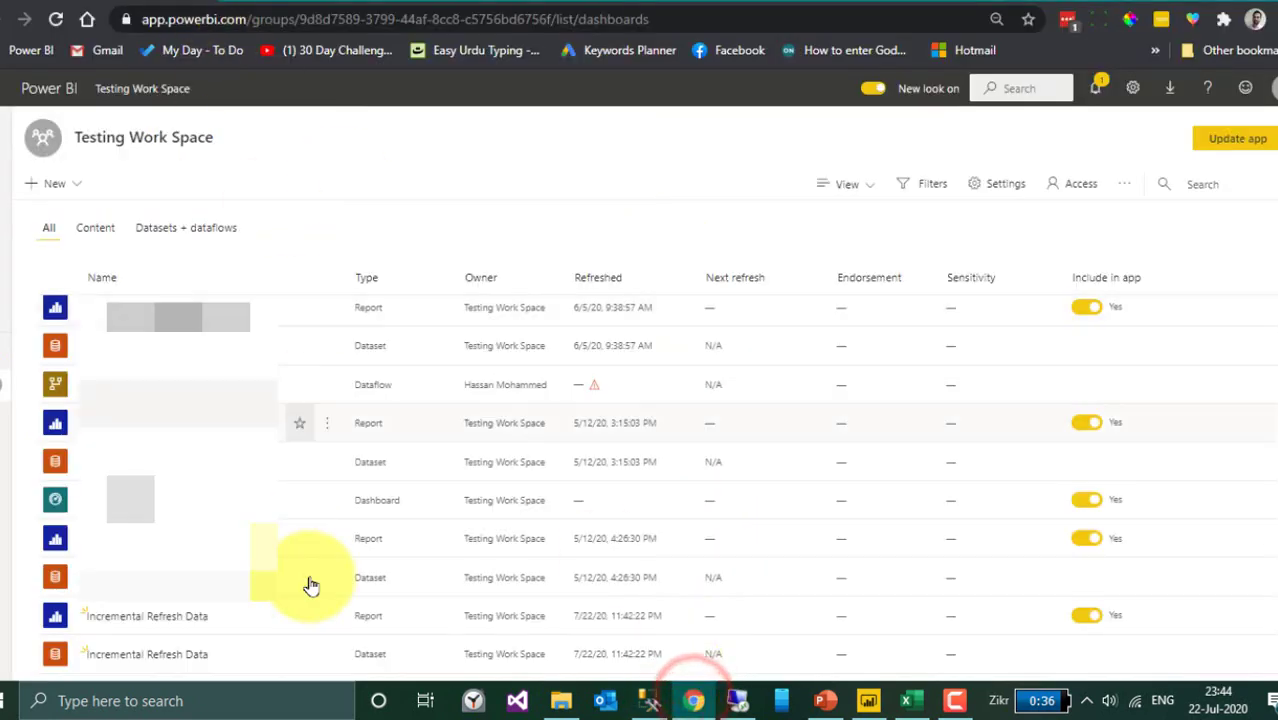
left_click(271, 654)
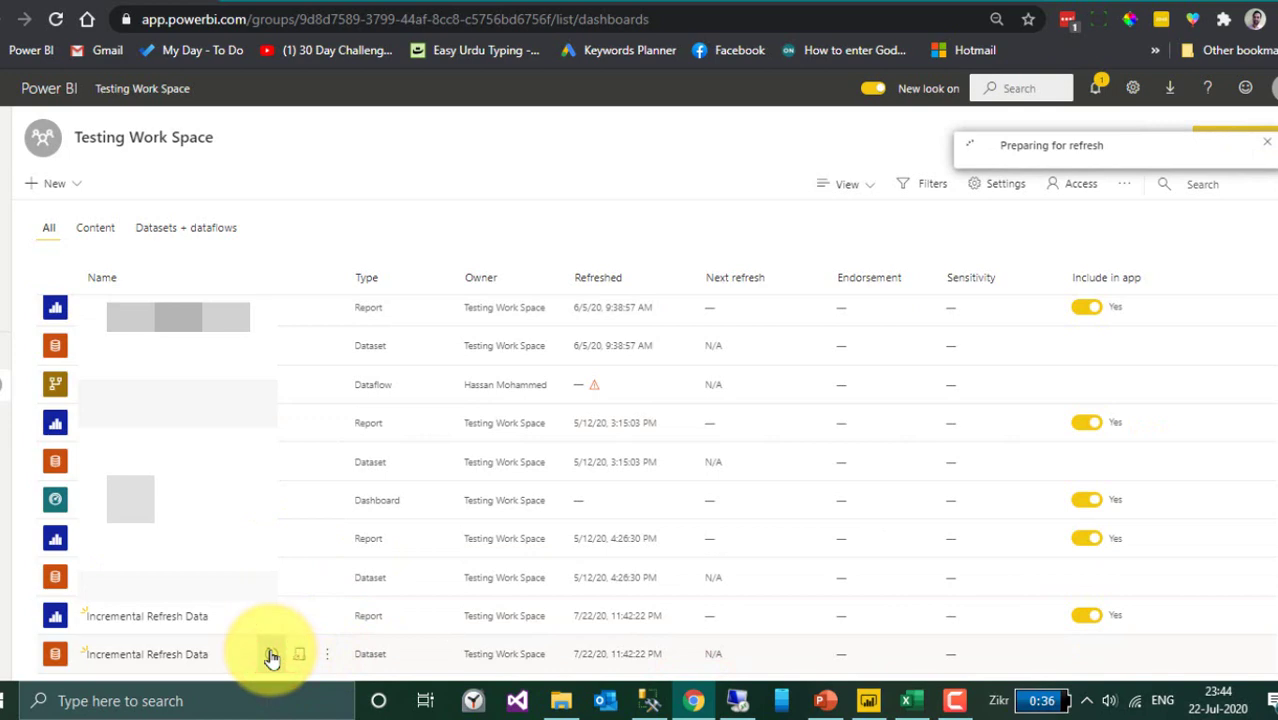
left_click(150, 616)
left_click(505, 121)
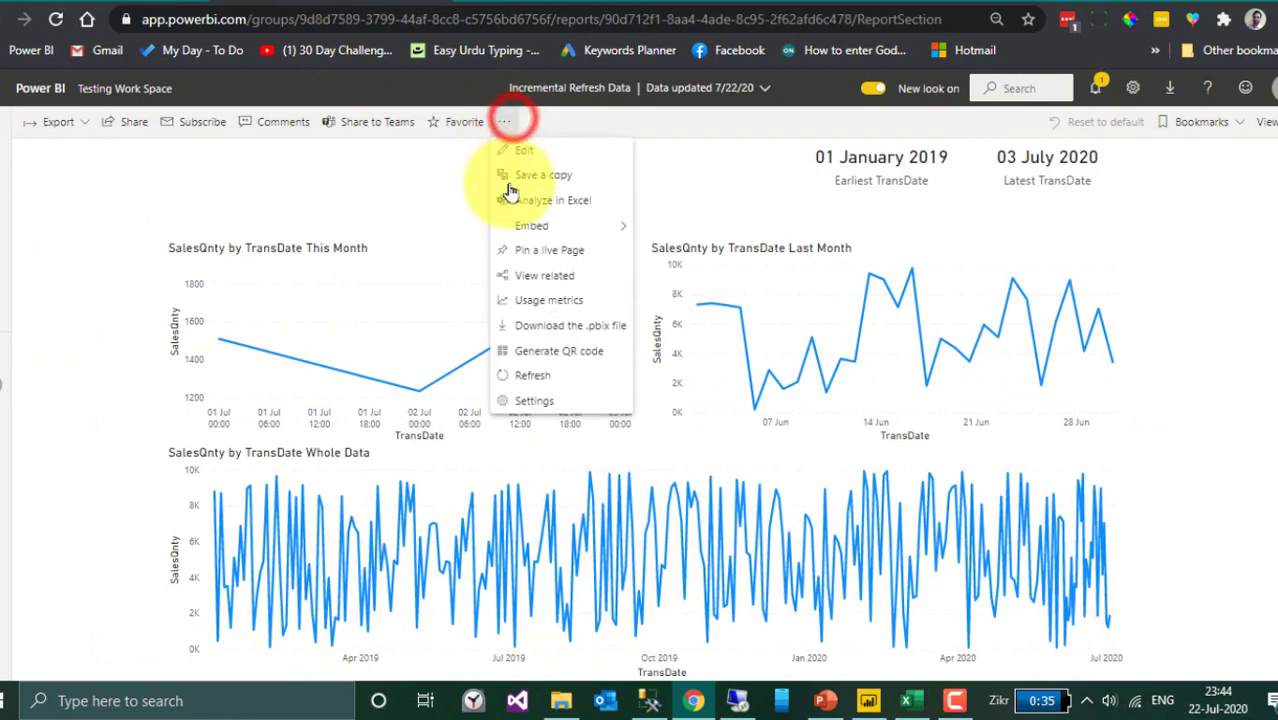
left_click(545, 378)
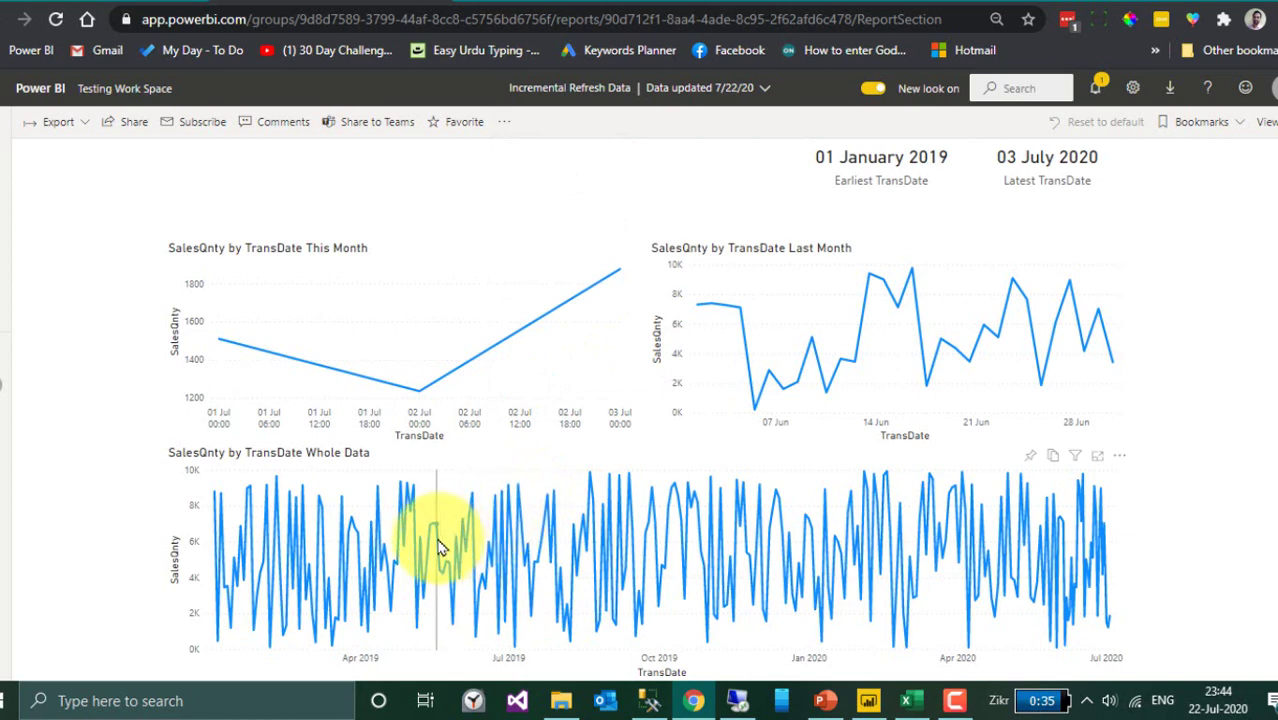
mouse_move(440, 546)
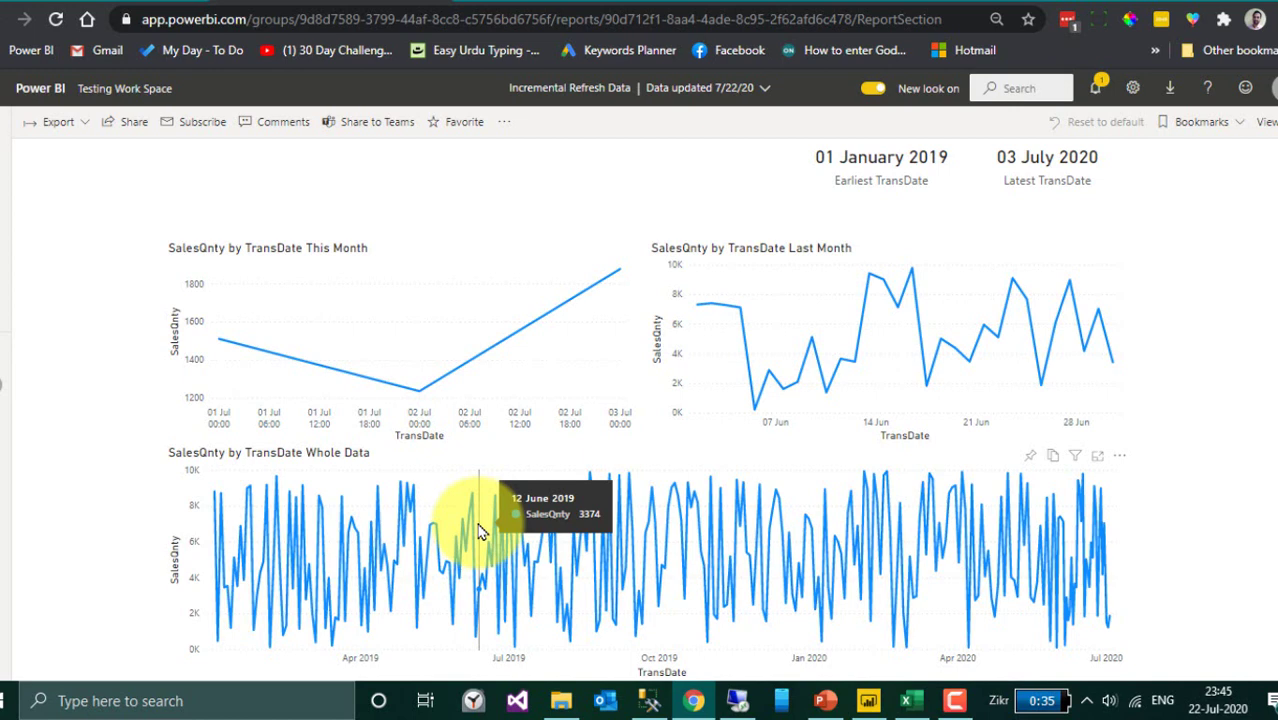
- In SQL Server Management Studio, run the UPDATE statements setting SalesQnty to 500 for transdates 2020-05-31 and 2020-06-01
key("alt+Tab")
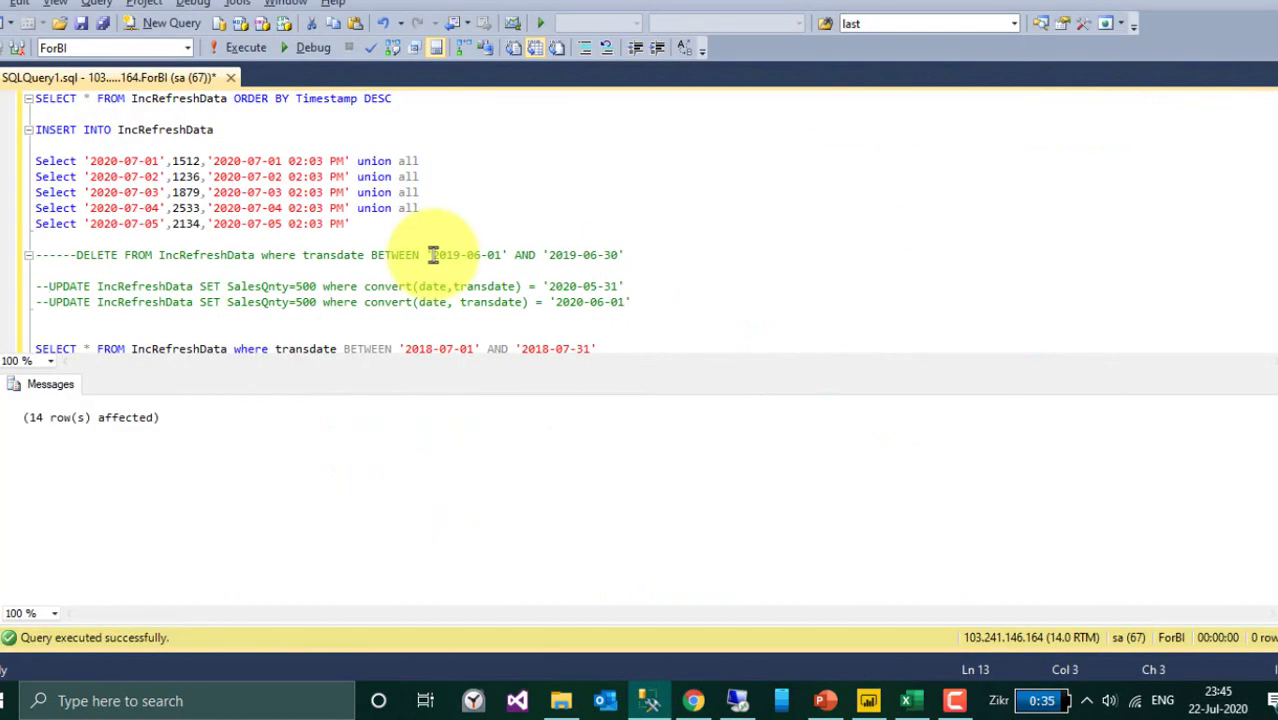
key("shift+End")
key("F5")
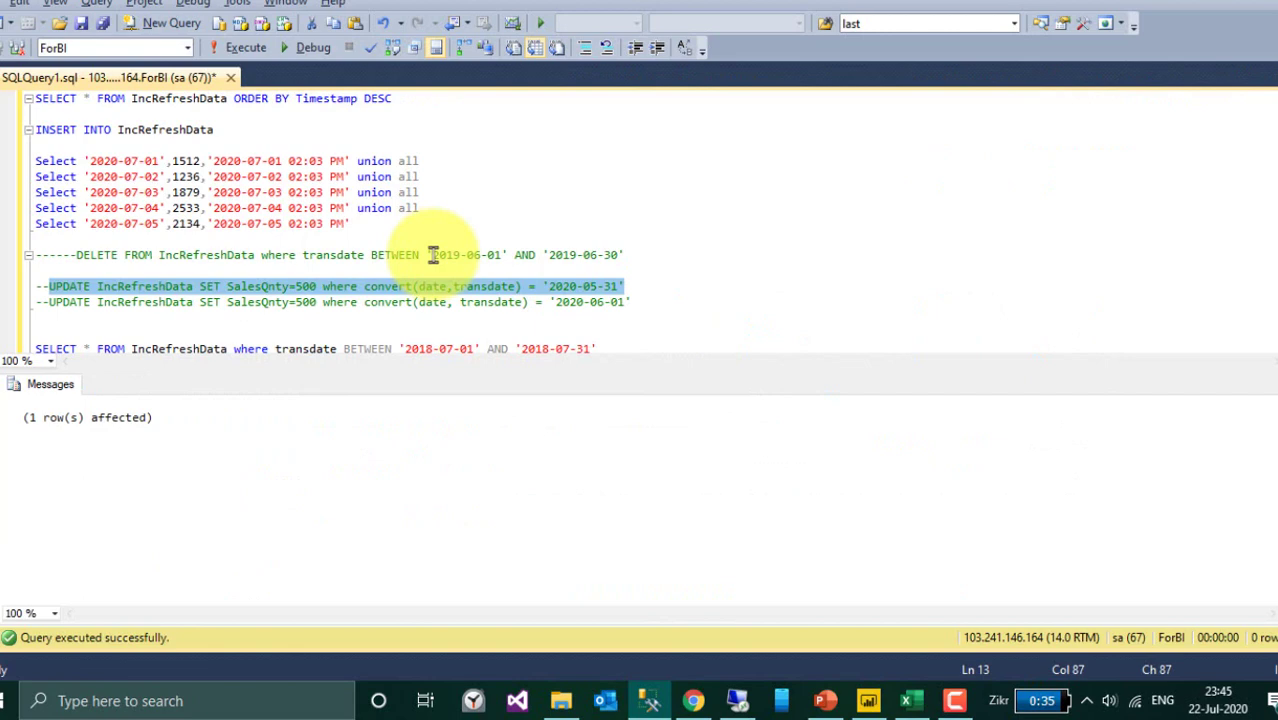
key("Down")
key("End")
key("shift+Home")
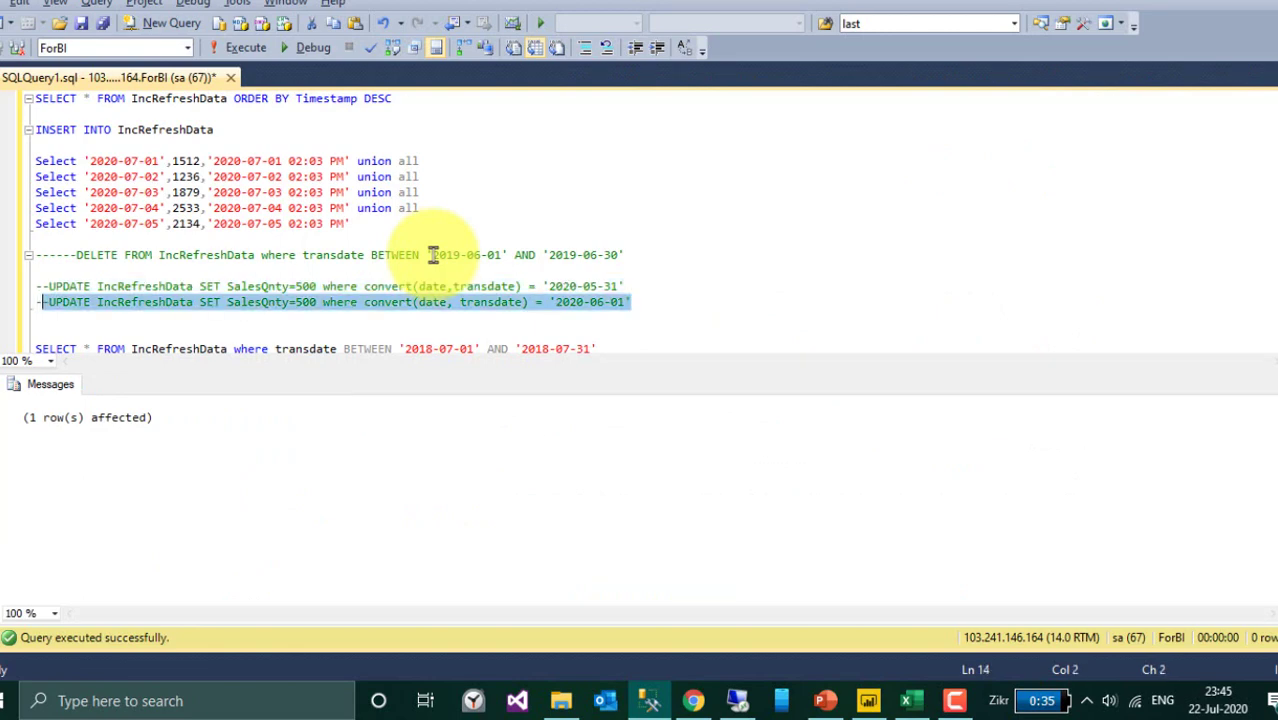
key("F5")
- Return to Chrome, refresh the dataset and report, and inspect the start of the last-month SalesQnty chart
key("alt+Tab")
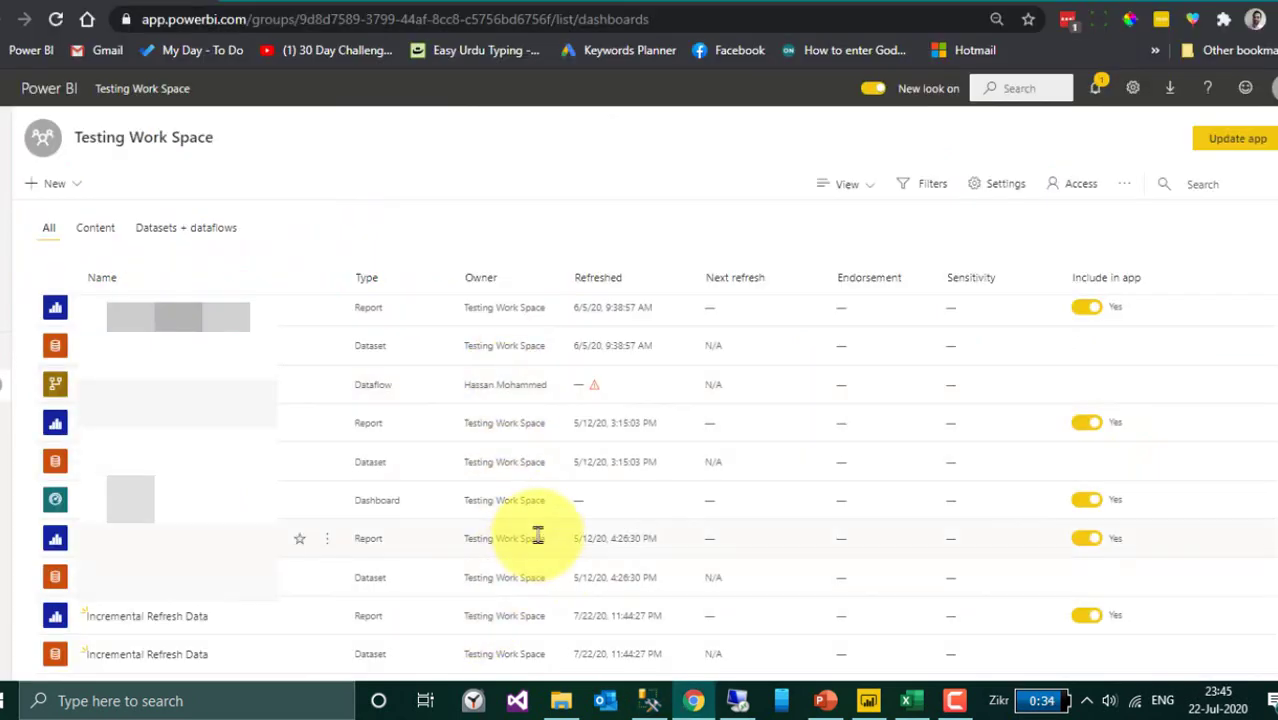
left_click(272, 656)
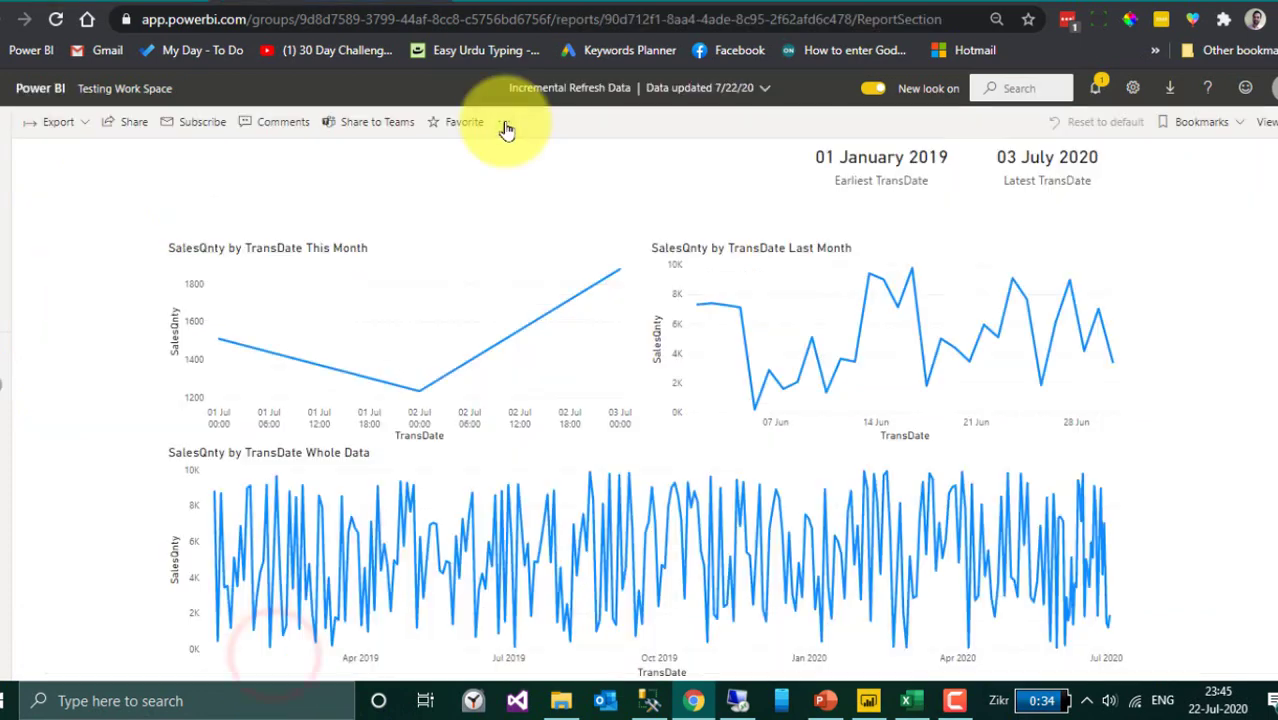
left_click(504, 121)
left_click(539, 387)
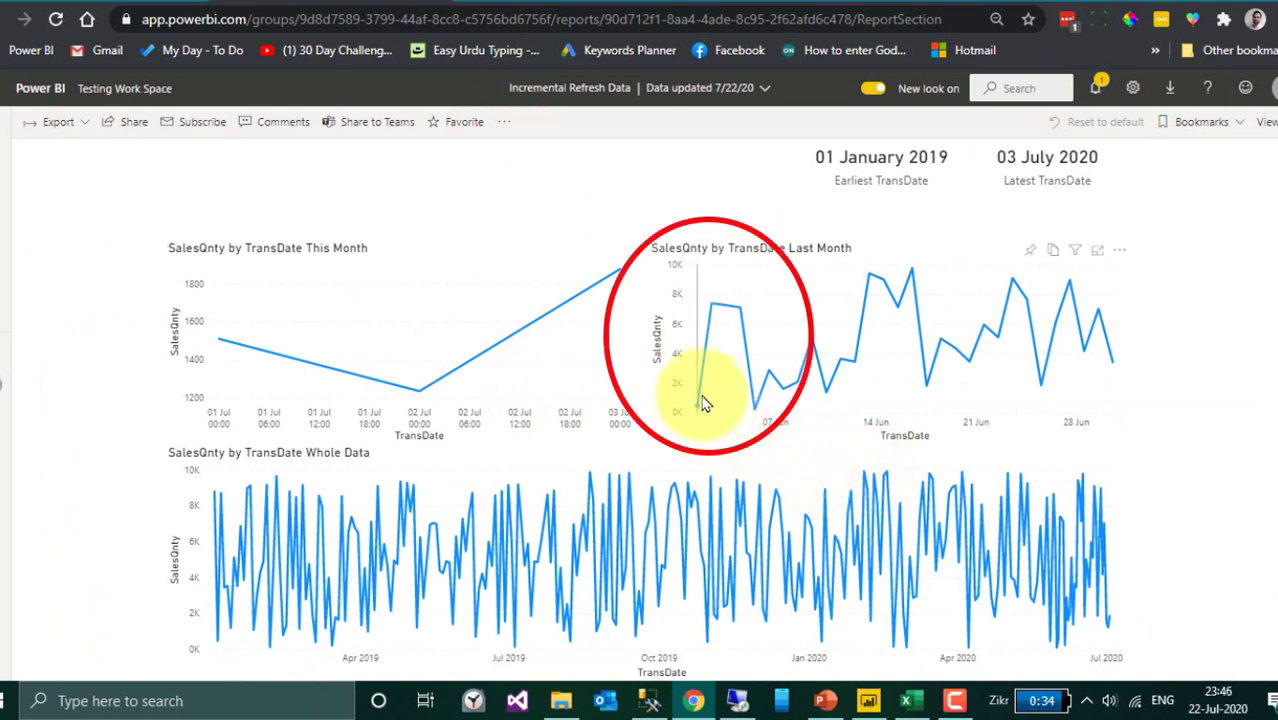
mouse_move(706, 392)
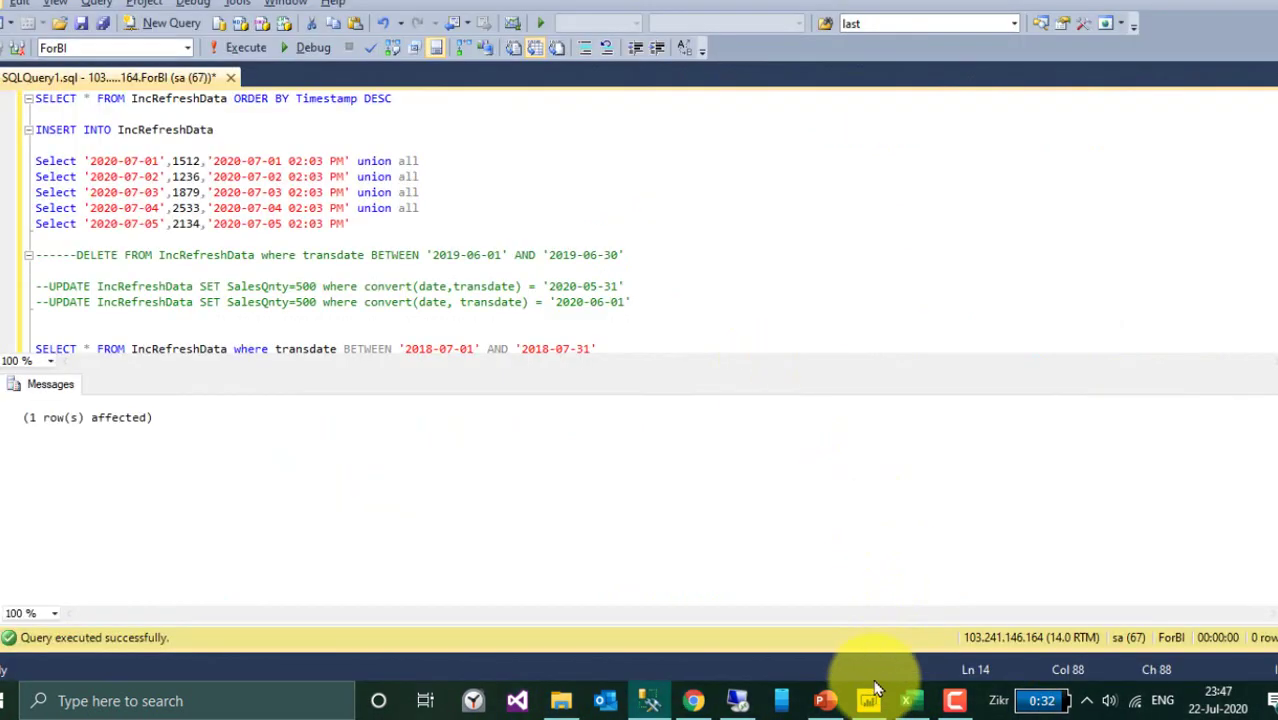
- In Power BI Desktop, turn on Detect data changes for IncRefreshData's incremental refresh using the TransDate column, and publish the report
left_click(868, 700)
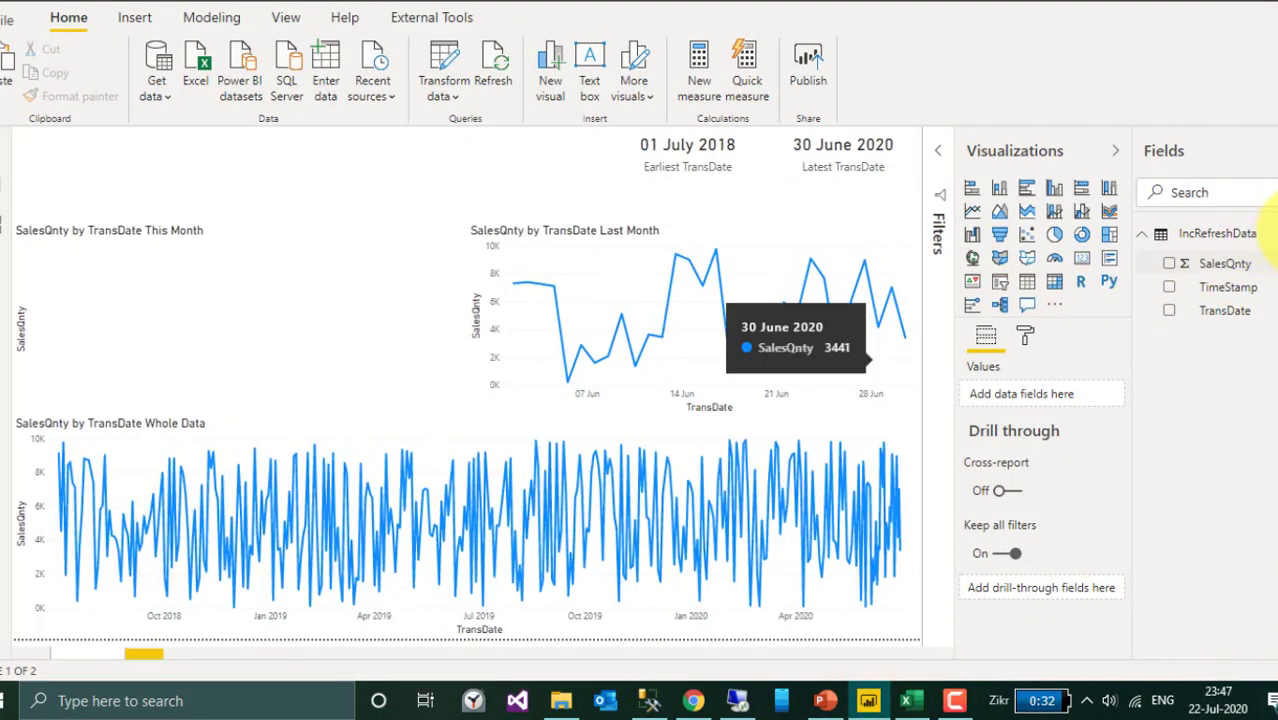
right_click(1255, 233)
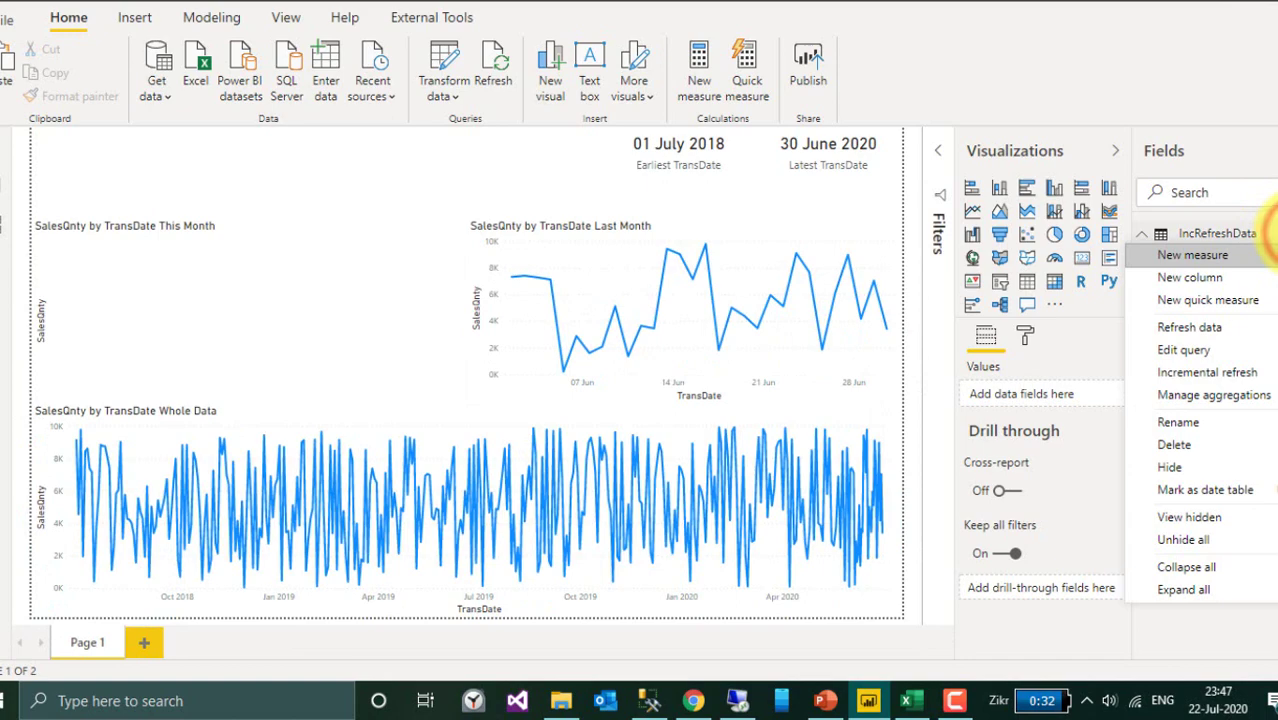
left_click(1208, 376)
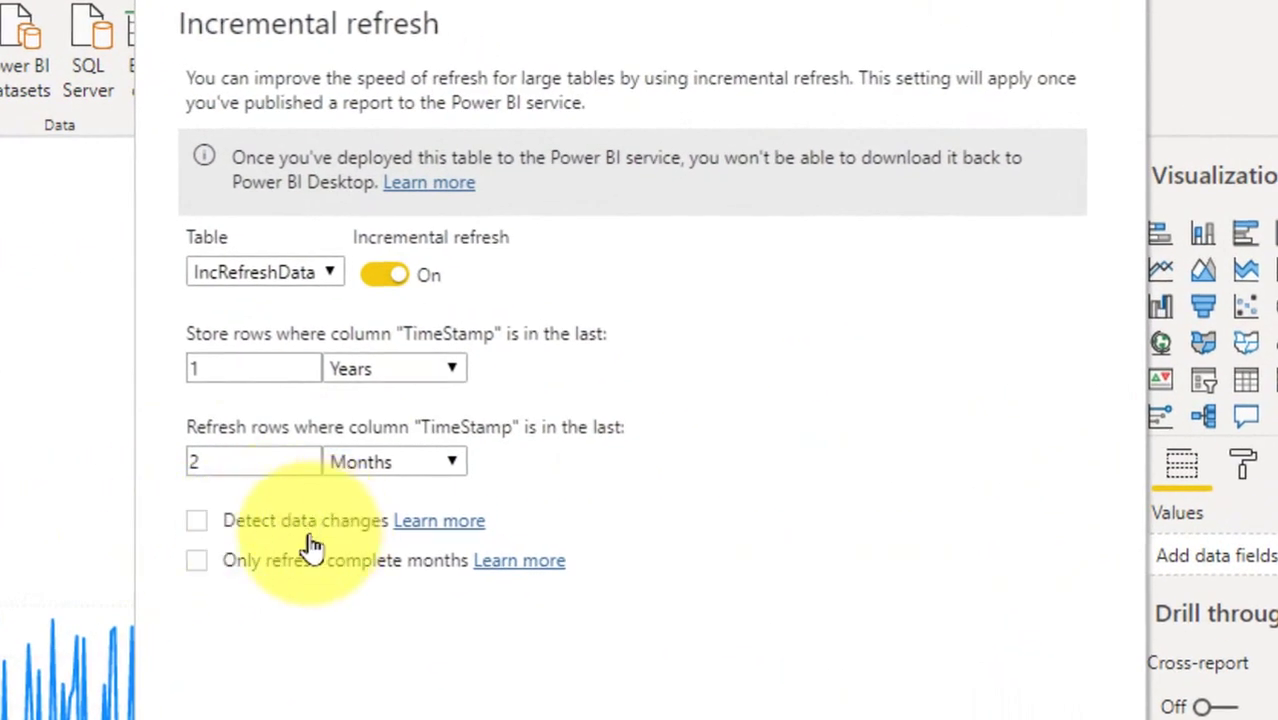
left_click(198, 522)
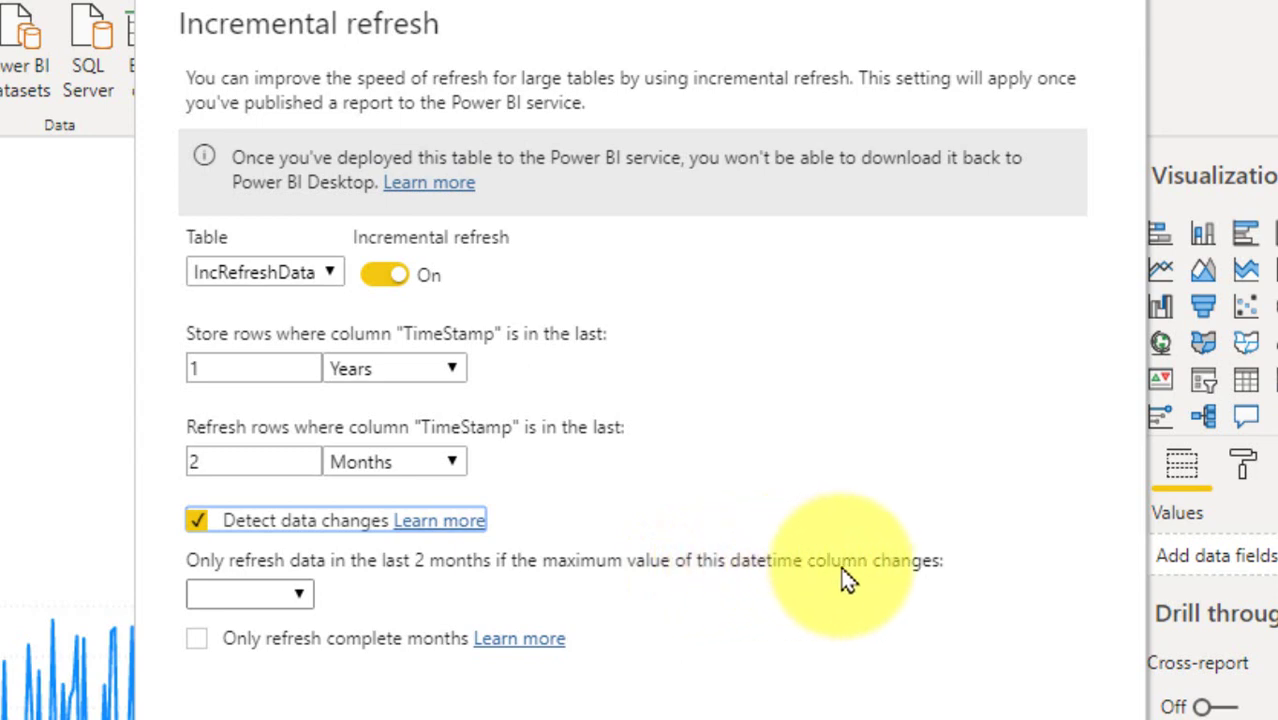
left_click(306, 596)
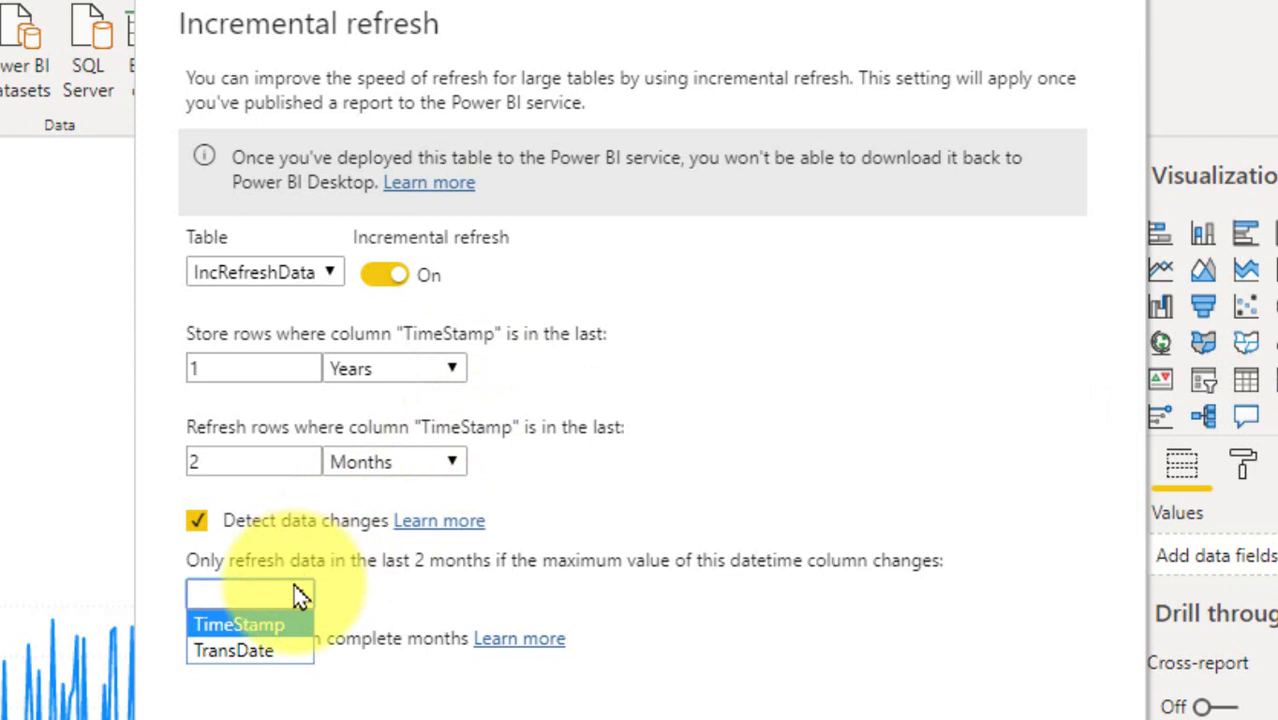
left_click(240, 660)
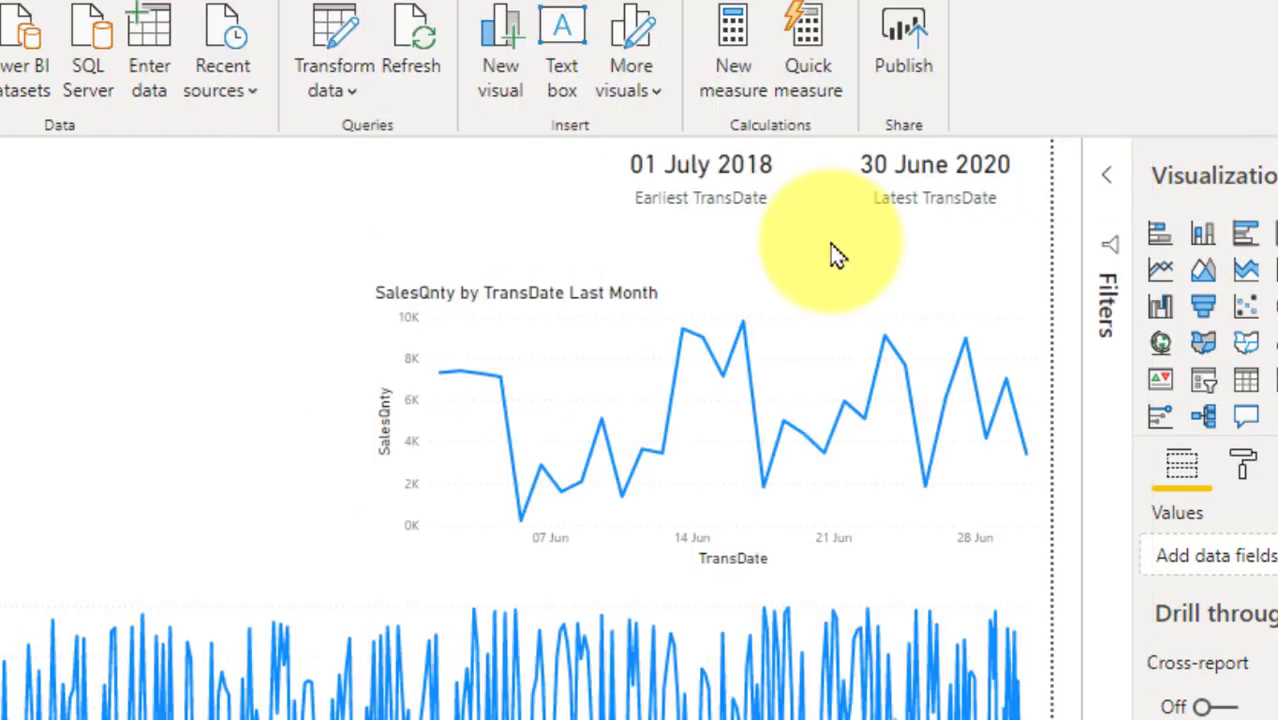
left_click(927, 57)
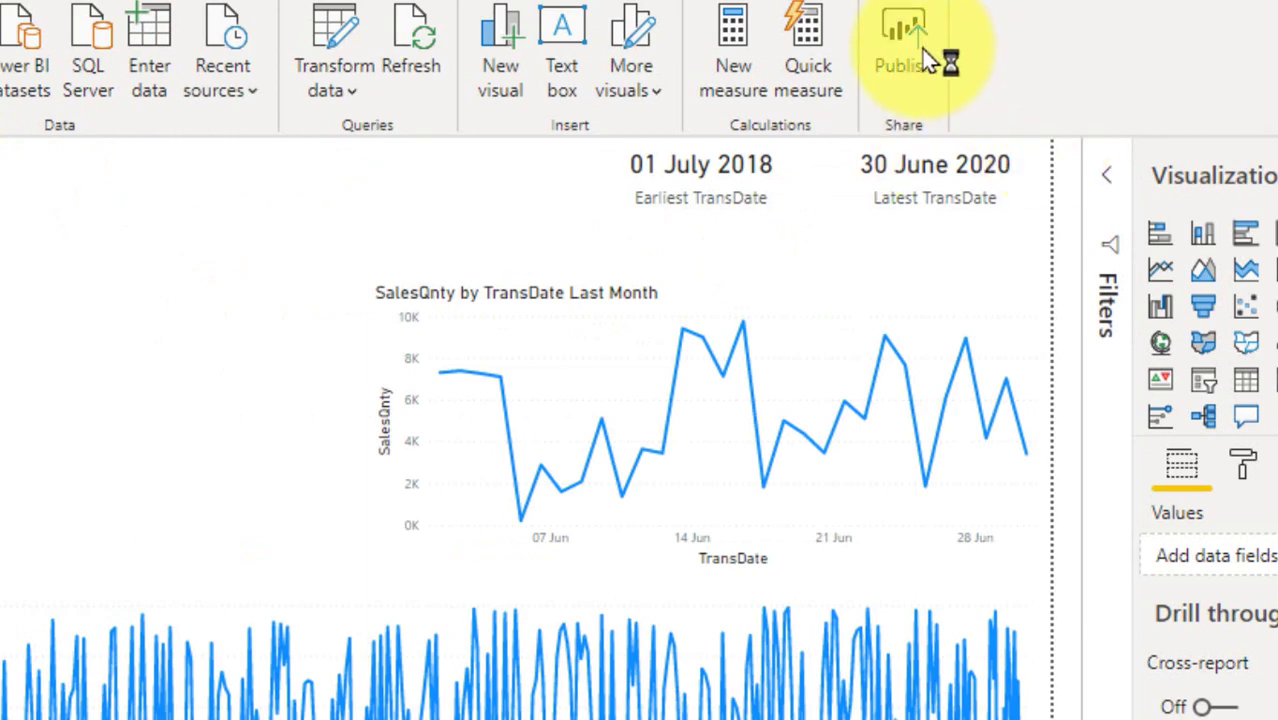
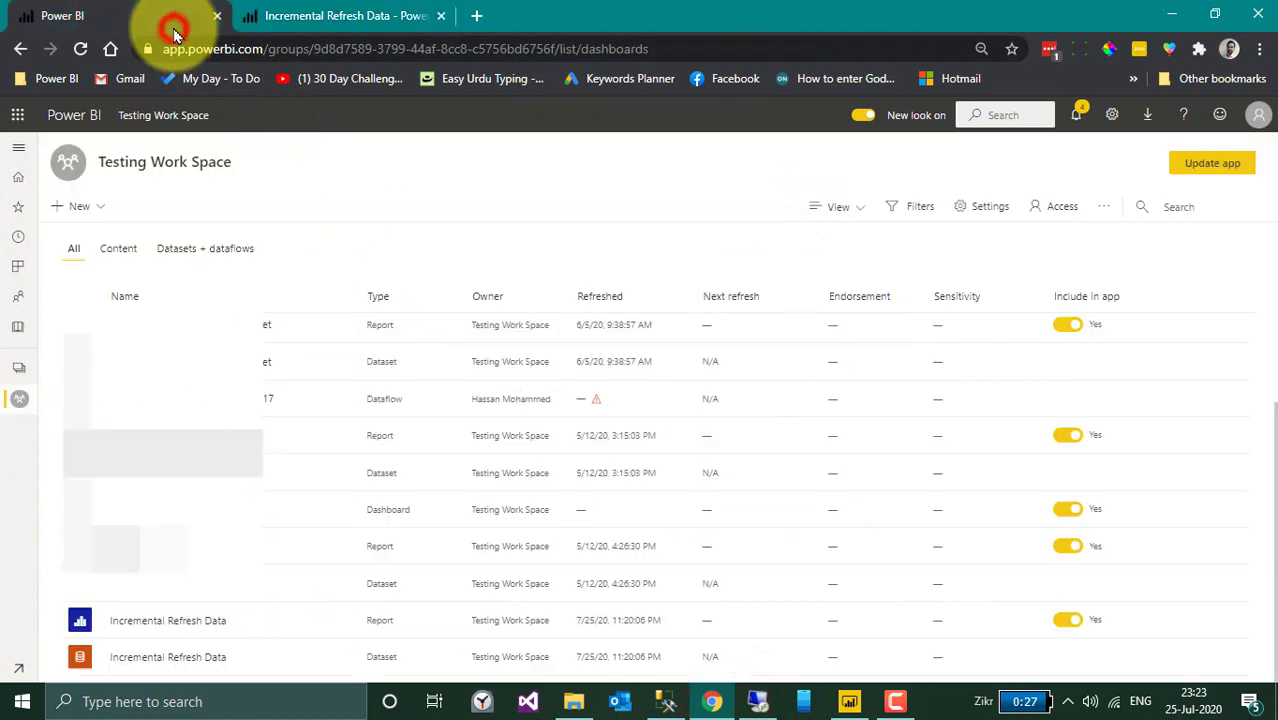
- Refresh the republished Incremental Refresh Data dataset in the Testing Work Space and refresh its open report
left_click(285, 660)
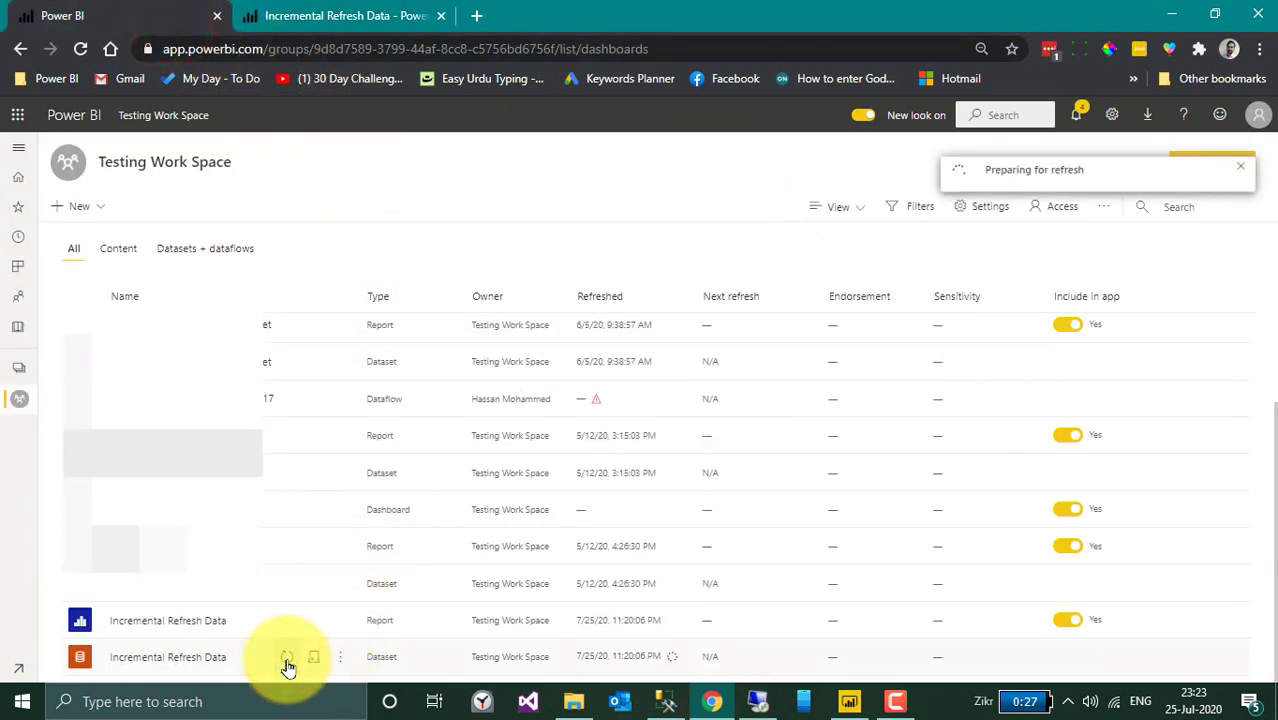
key("ctrl+Tab")
left_click(510, 147)
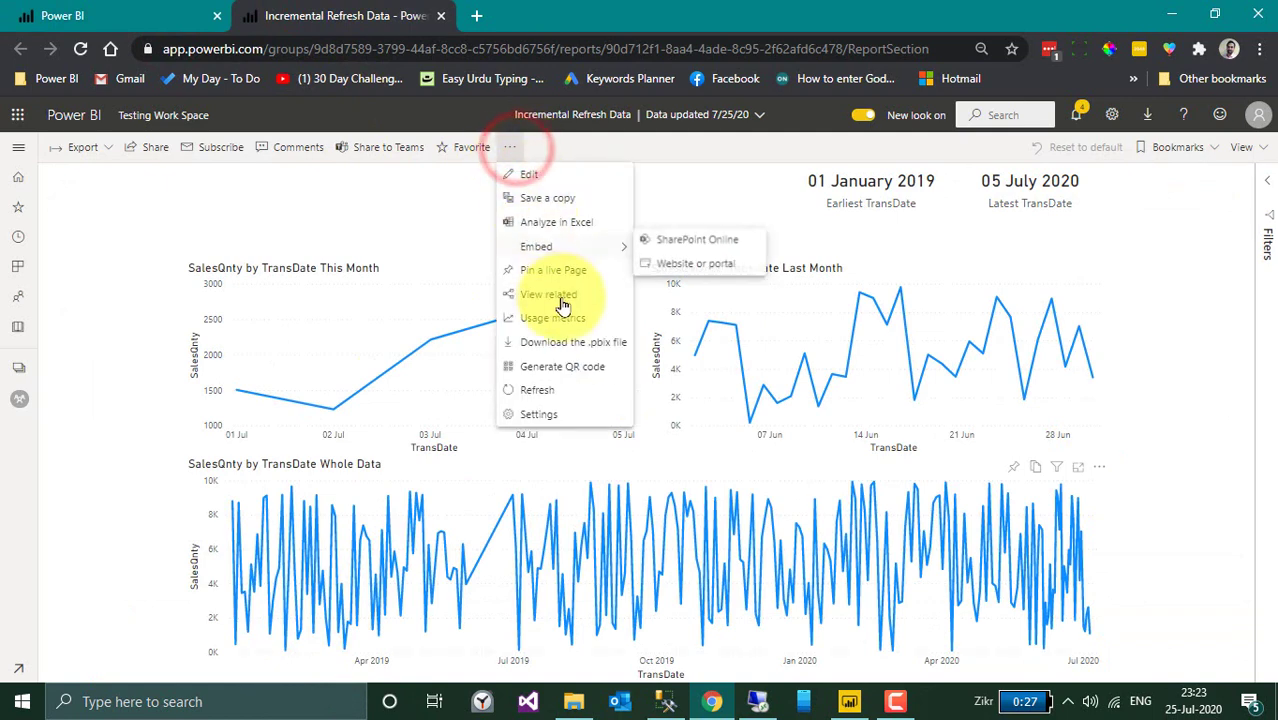
left_click(560, 391)
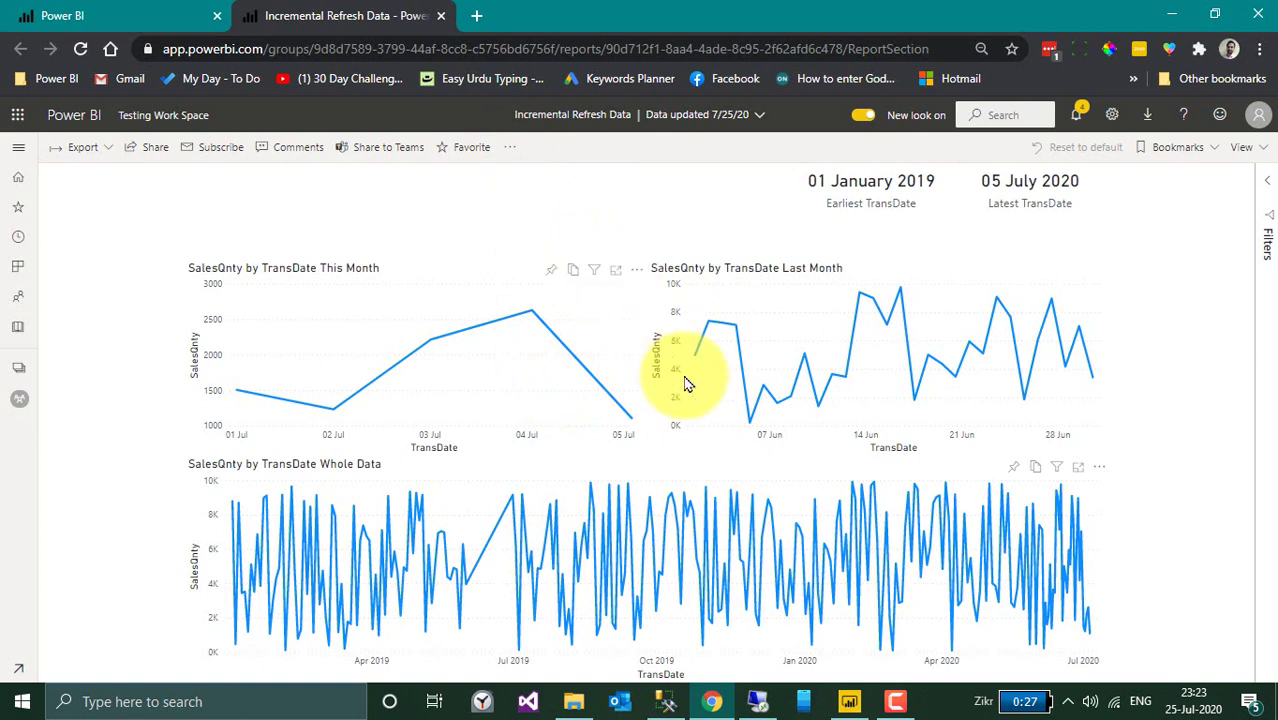
- In Power BI Desktop, open IncRefreshData's incremental refresh settings, and return to Chrome to inspect the 5 July point in the this-month chart
left_click(852, 702)
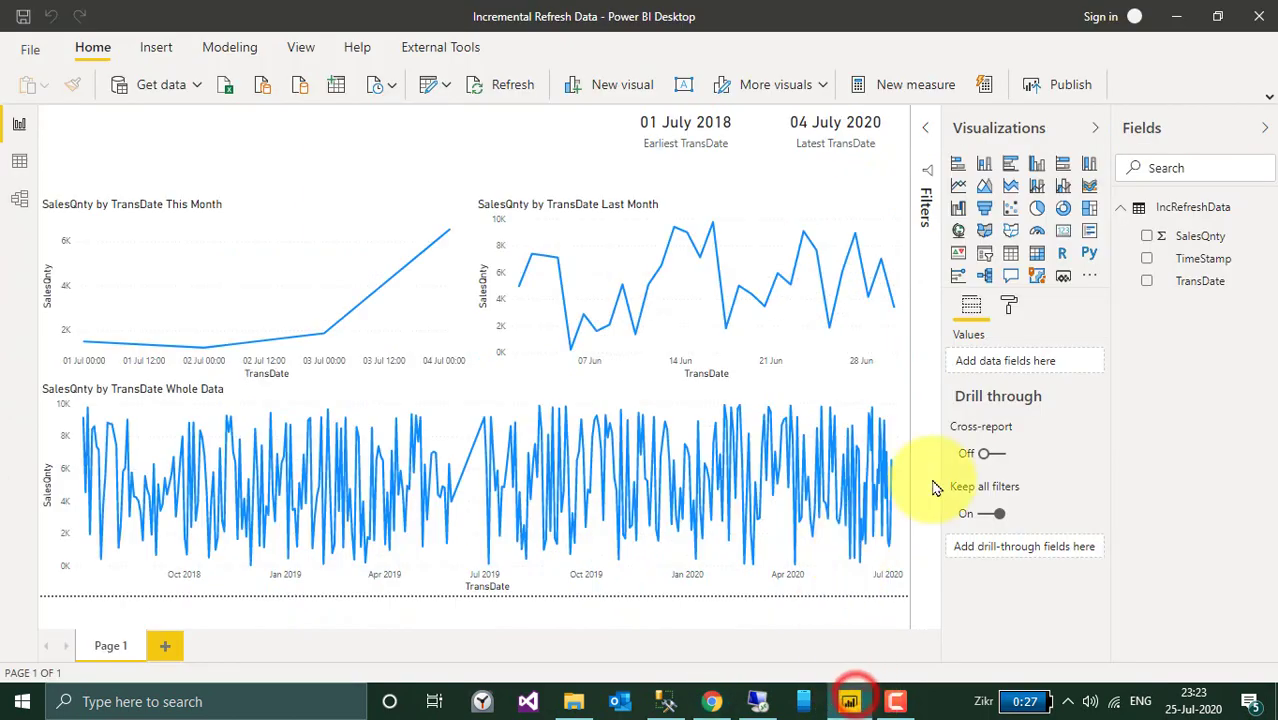
left_click(1270, 210)
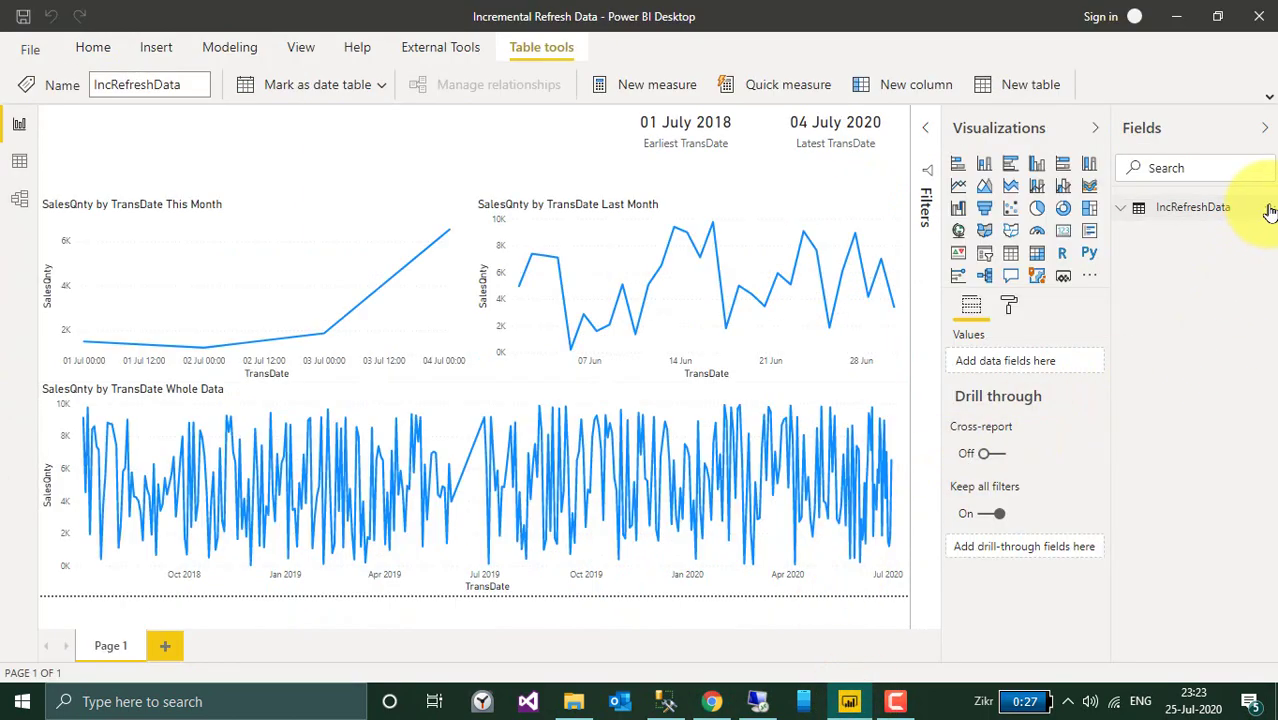
right_click(1264, 208)
left_click(1203, 343)
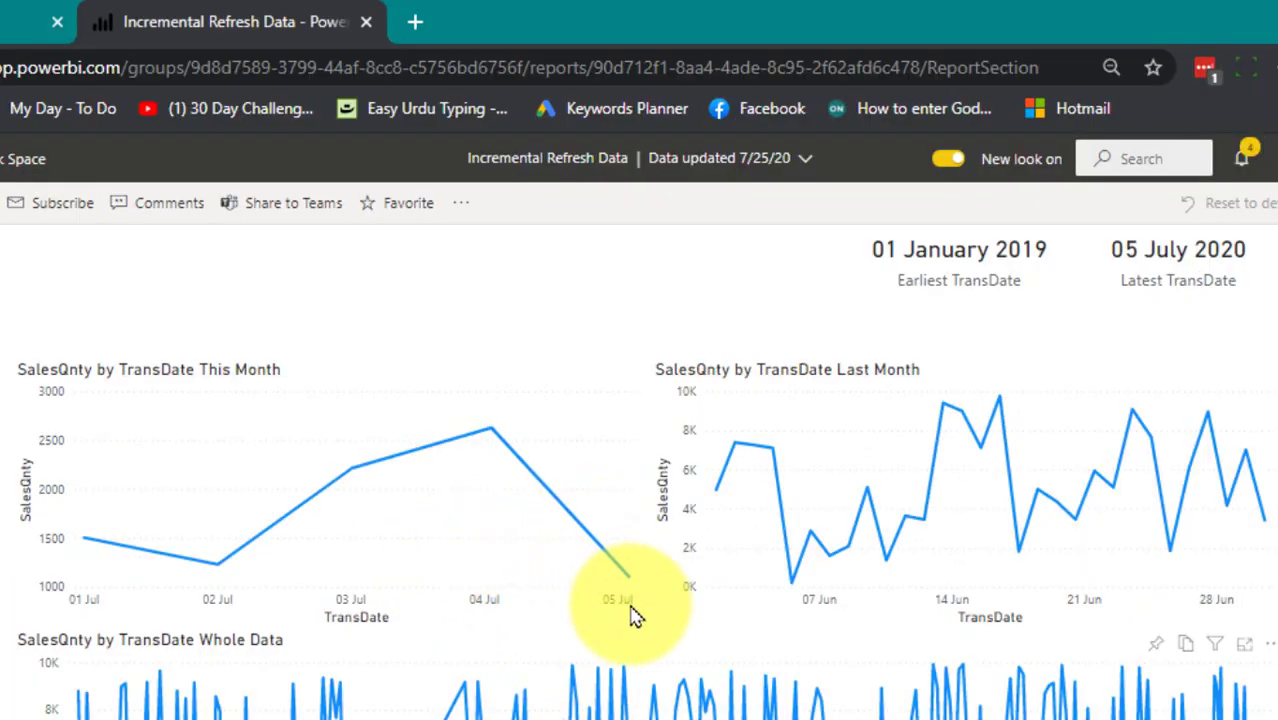
mouse_move(632, 602)
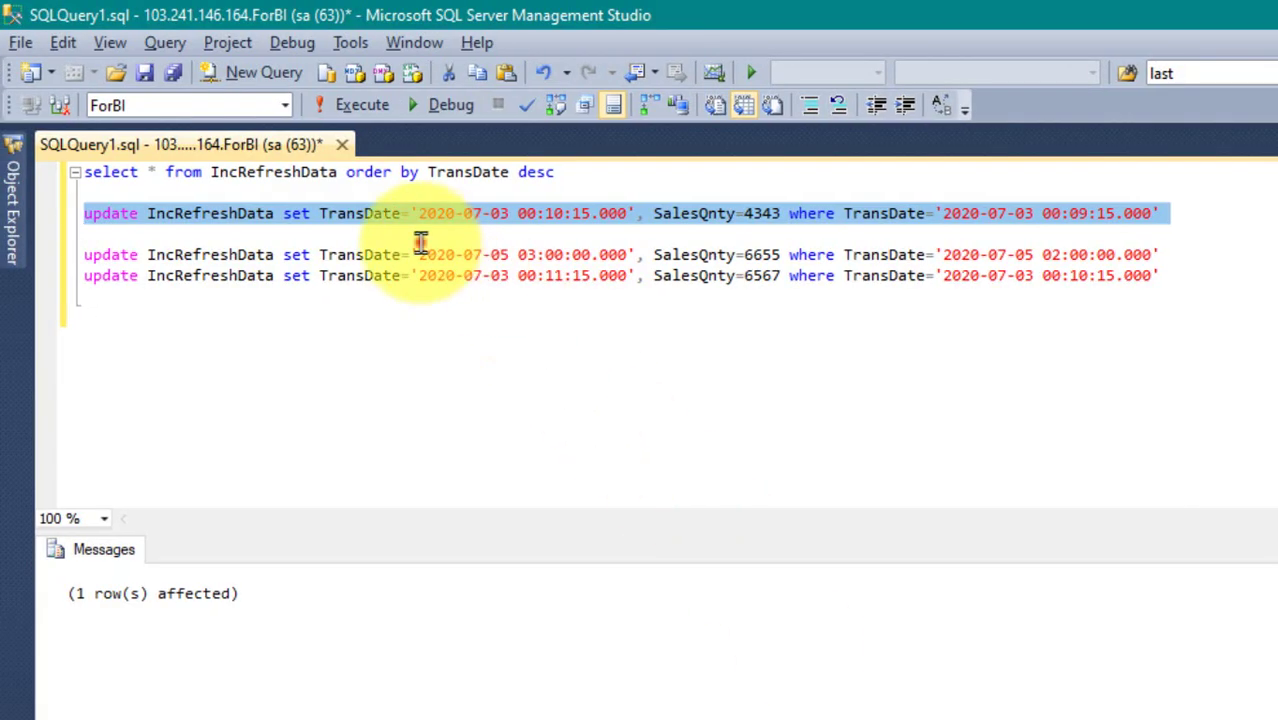
left_click(420, 243)
key("Down")
key("shift+Down")
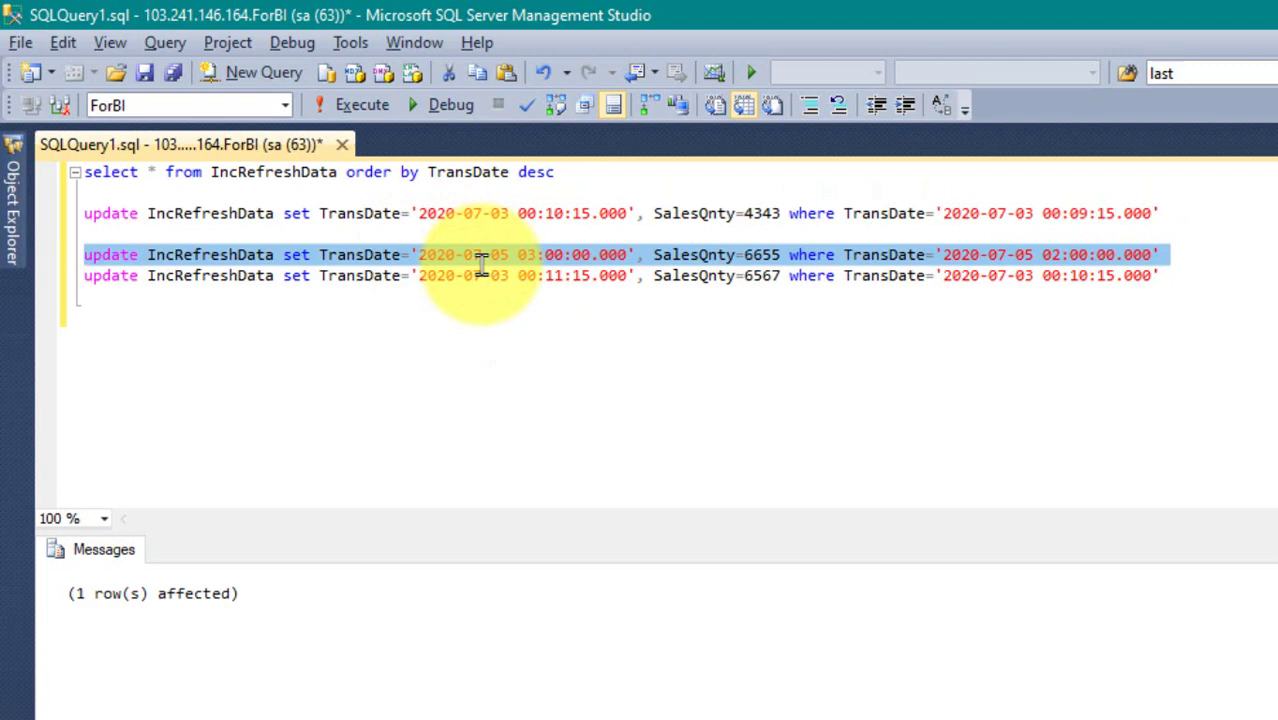
key("F5")
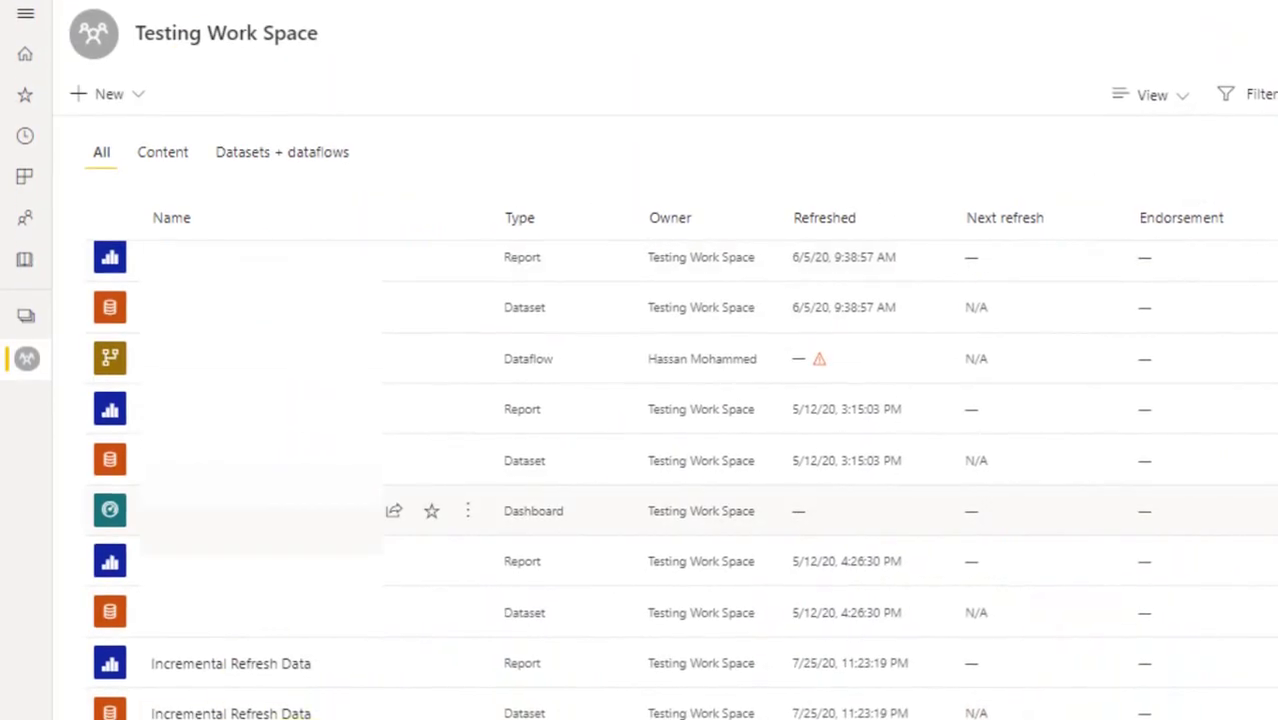
- In Chrome, refresh the Incremental Refresh Data dataset and report, and compare SalesQnty for 3 and 5 July with the SQL UPDATE values
left_click(393, 712)
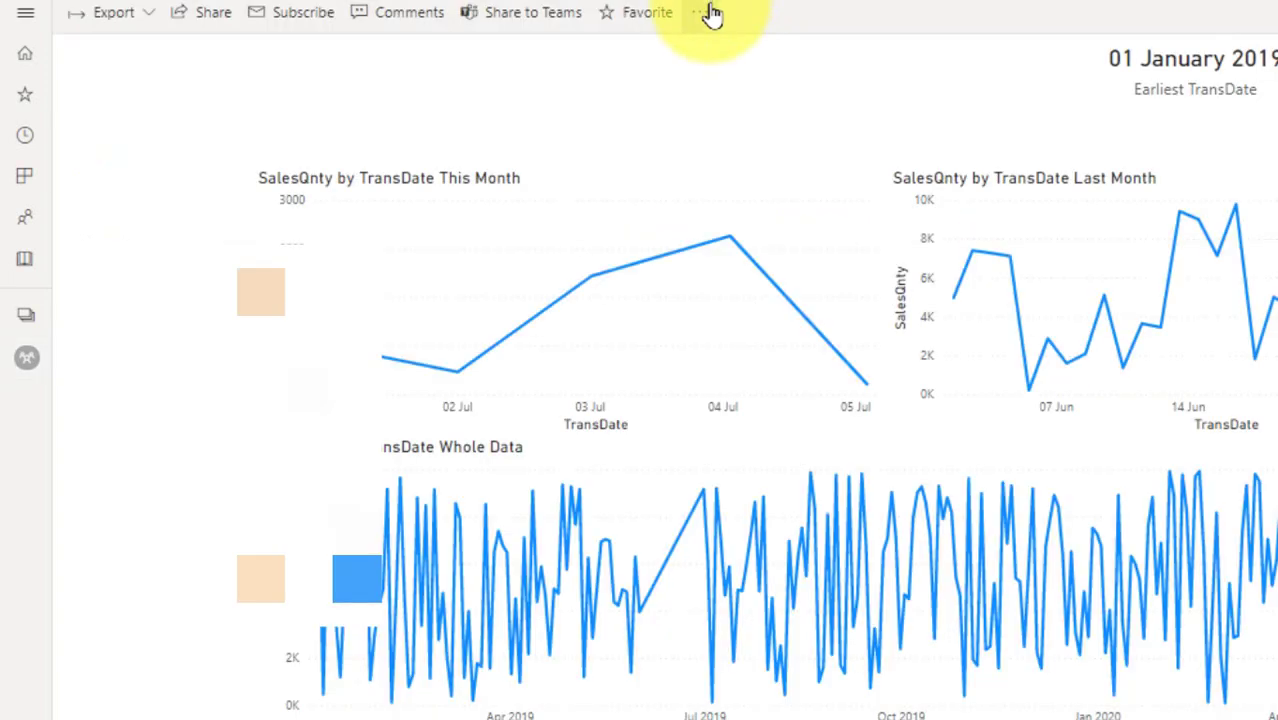
left_click(699, 12)
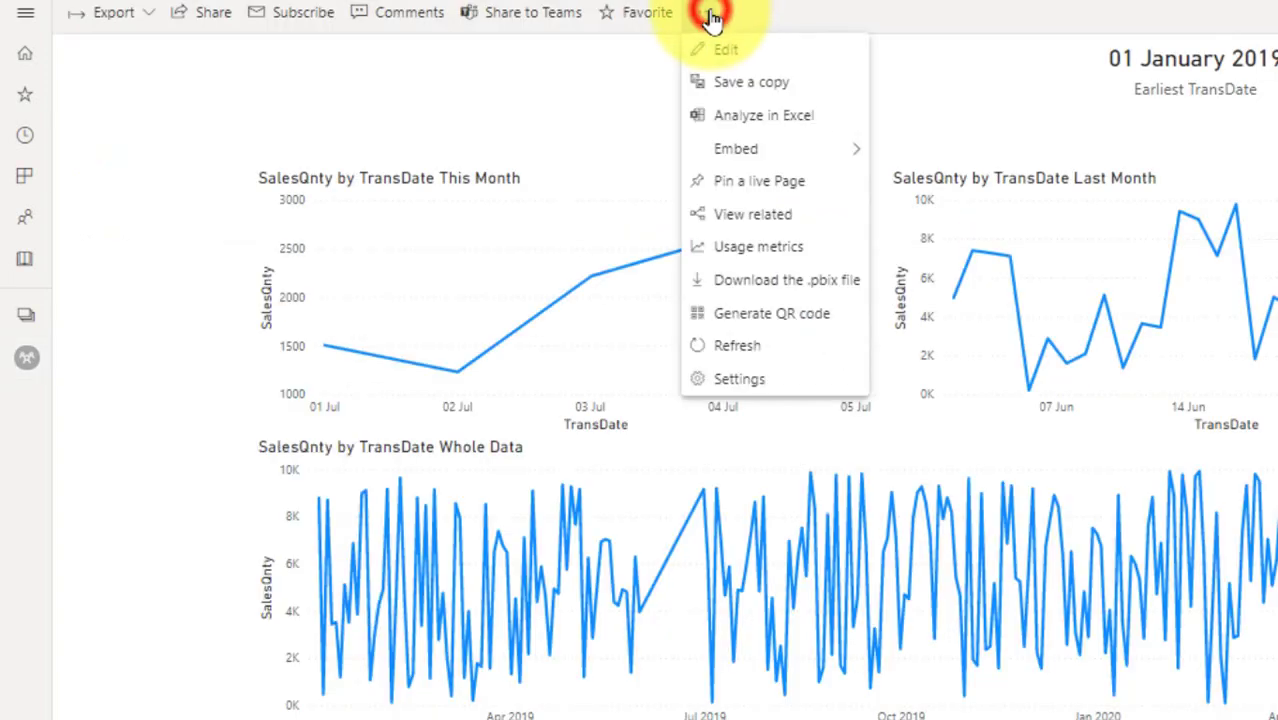
left_click(724, 350)
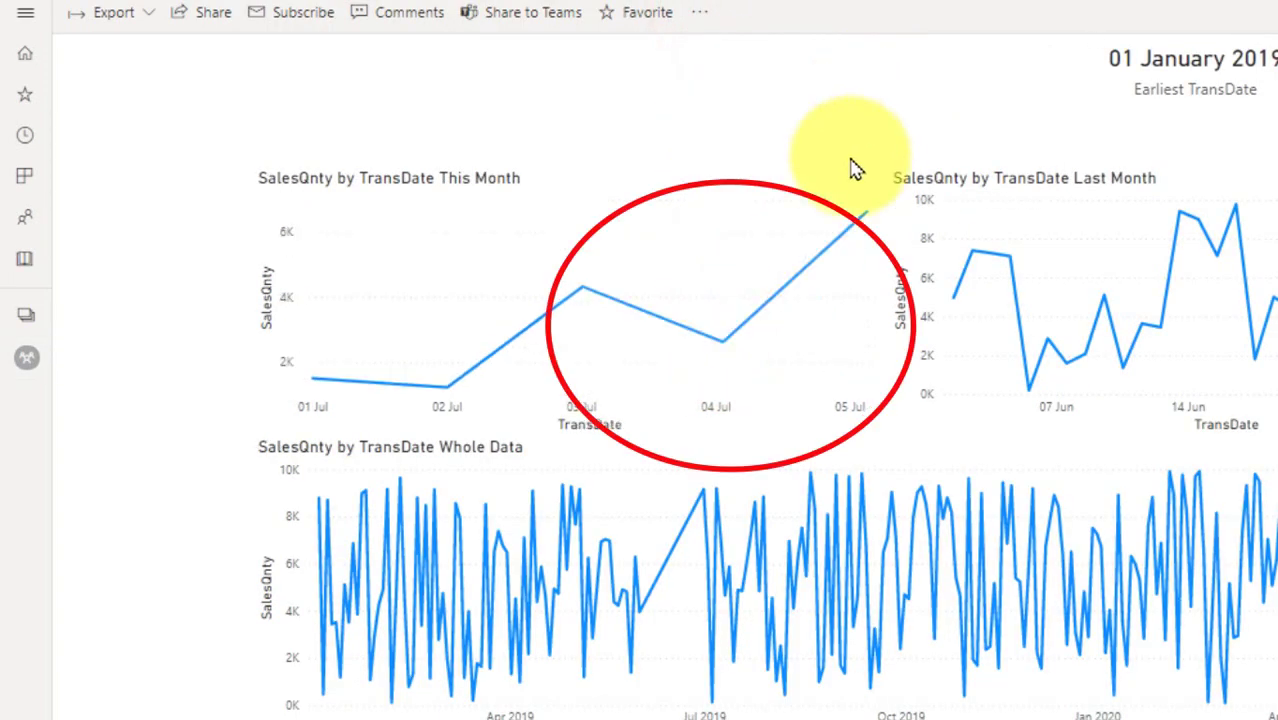
mouse_move(730, 360)
mouse_move(604, 326)
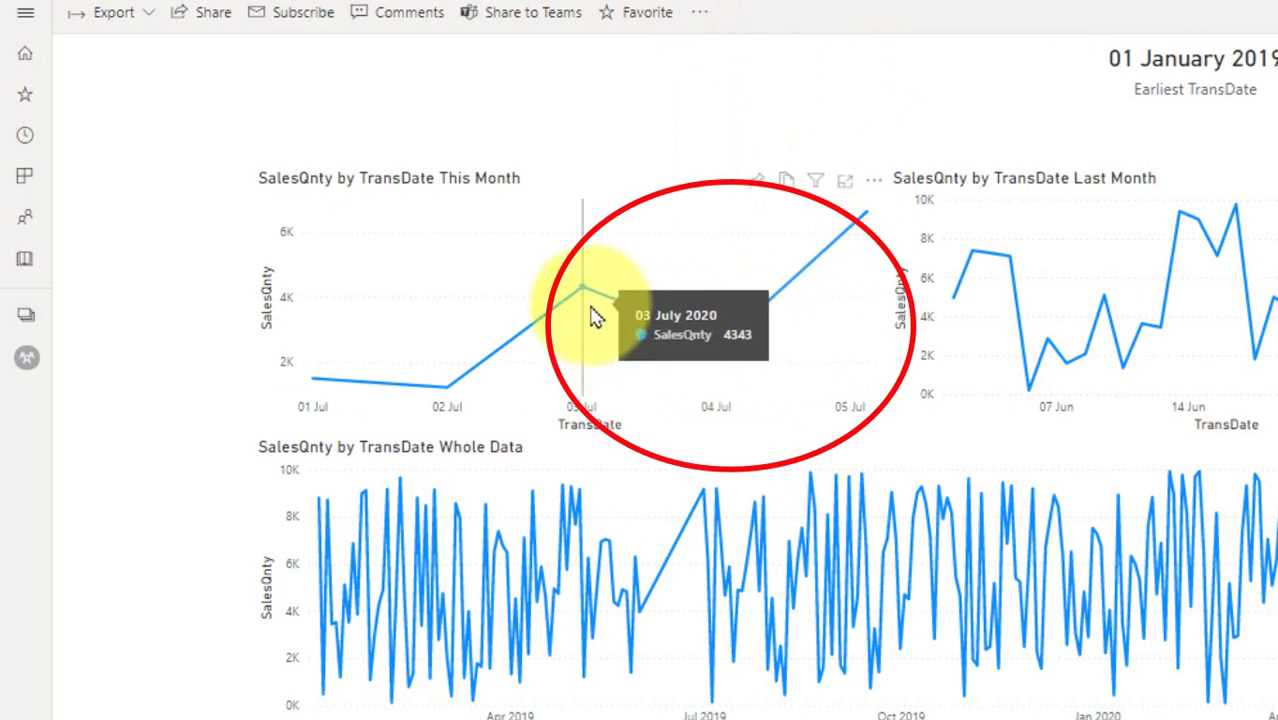
mouse_move(862, 220)
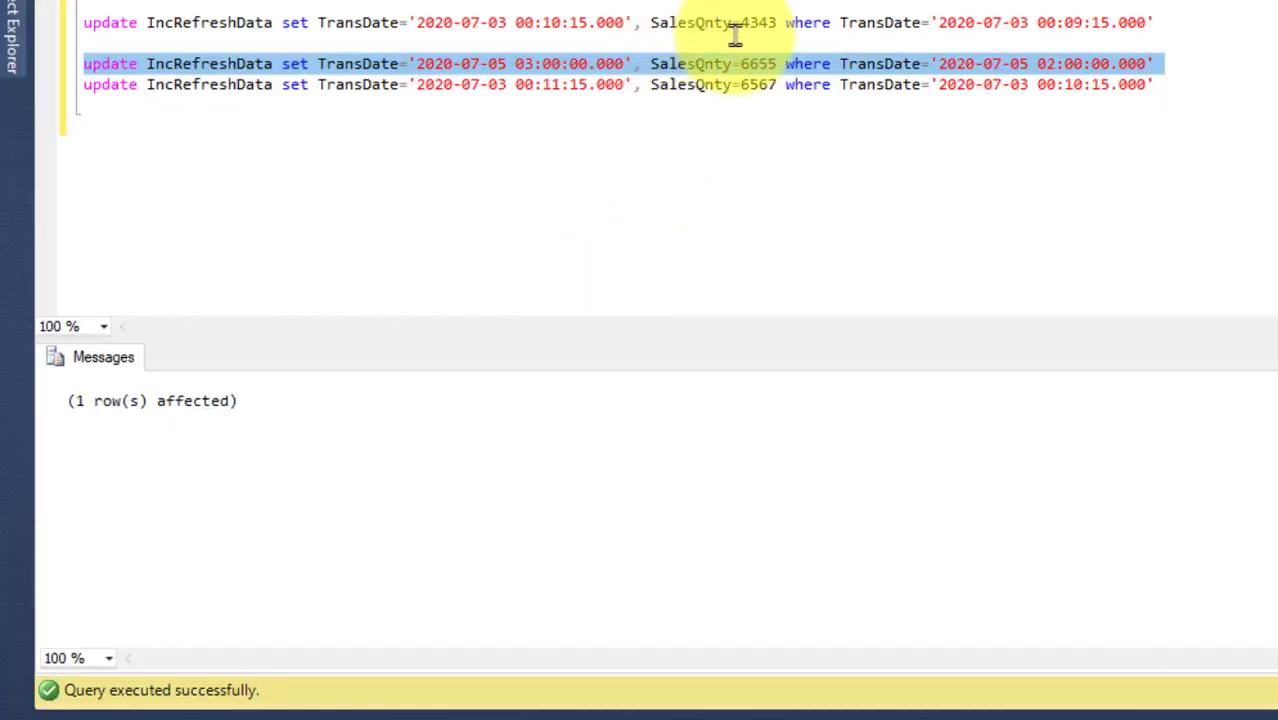
left_click(746, 24)
double_click(757, 63)
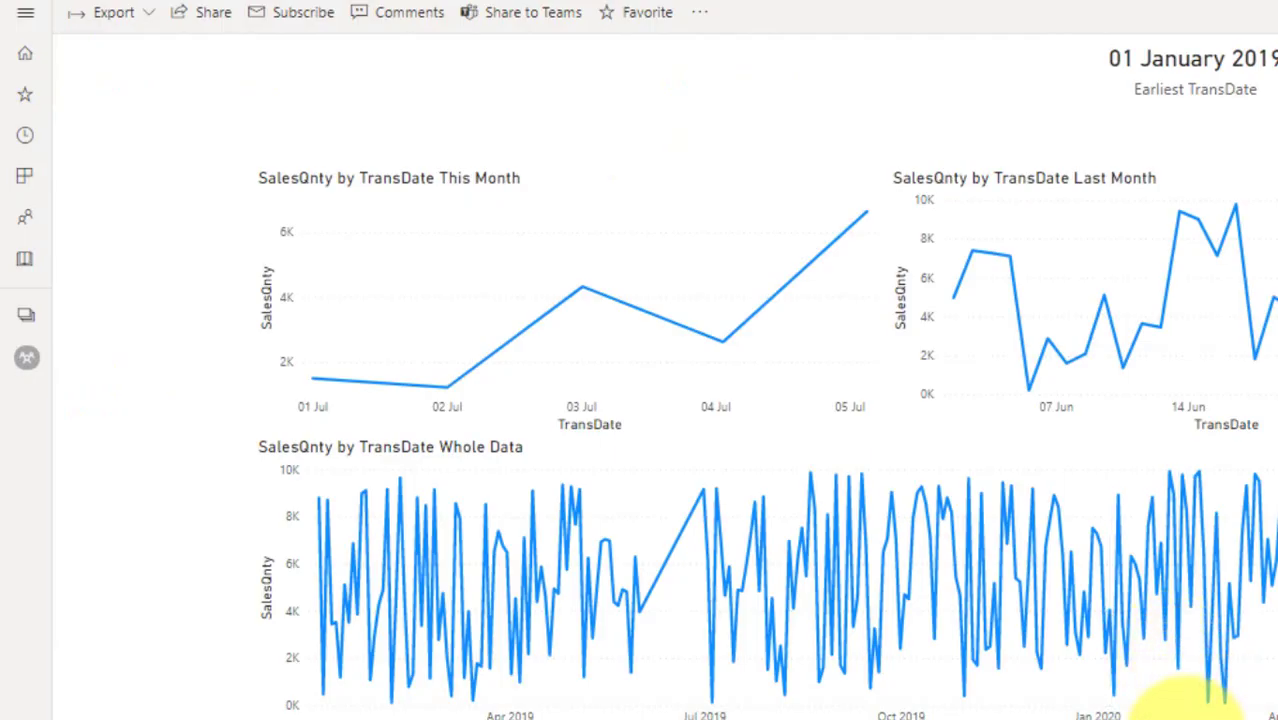
- In Power BI Desktop, turn on Only refresh complete months for IncRefreshData's incremental refresh and apply the settings
mouse_move(1172, 706)
left_click(1130, 690)
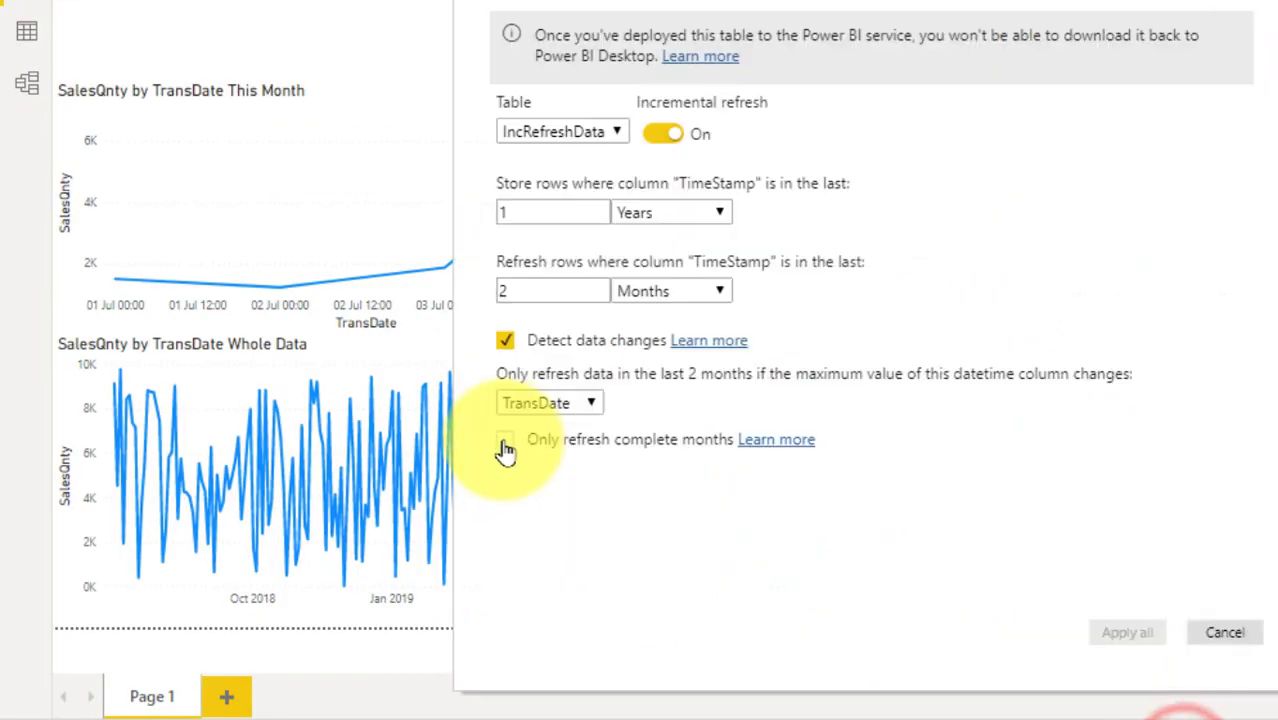
left_click(508, 445)
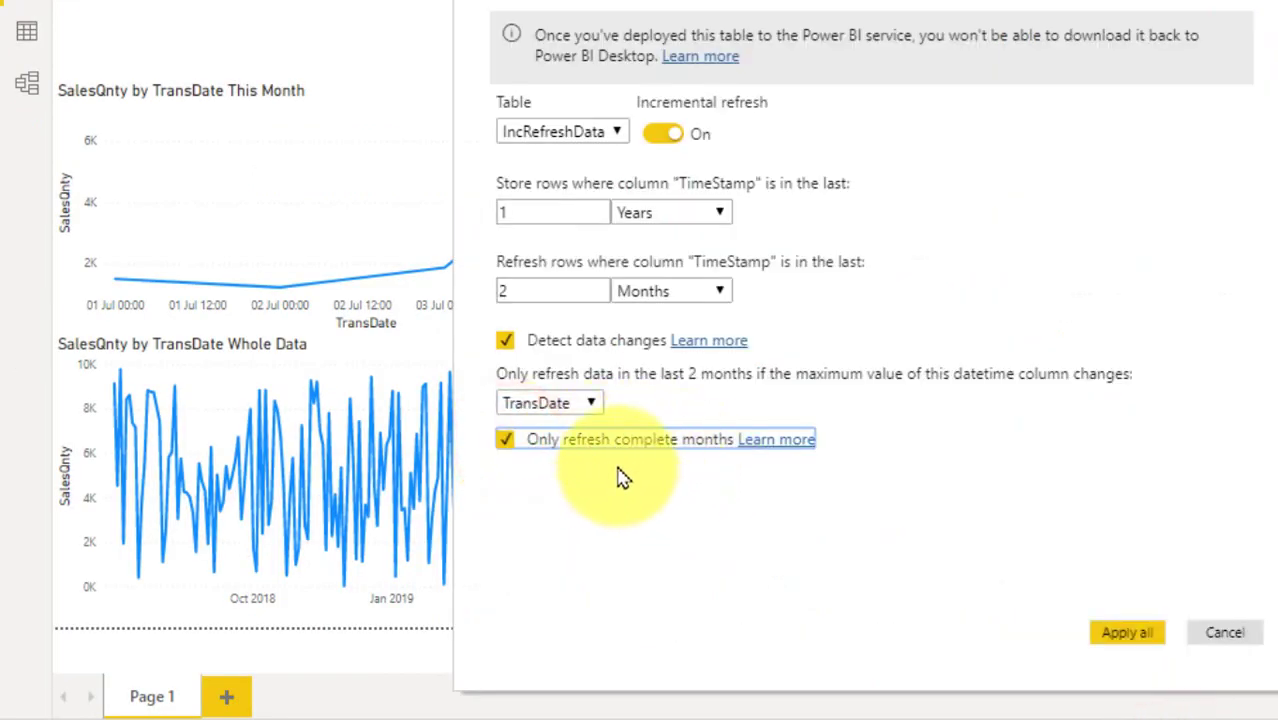
left_click(1124, 634)
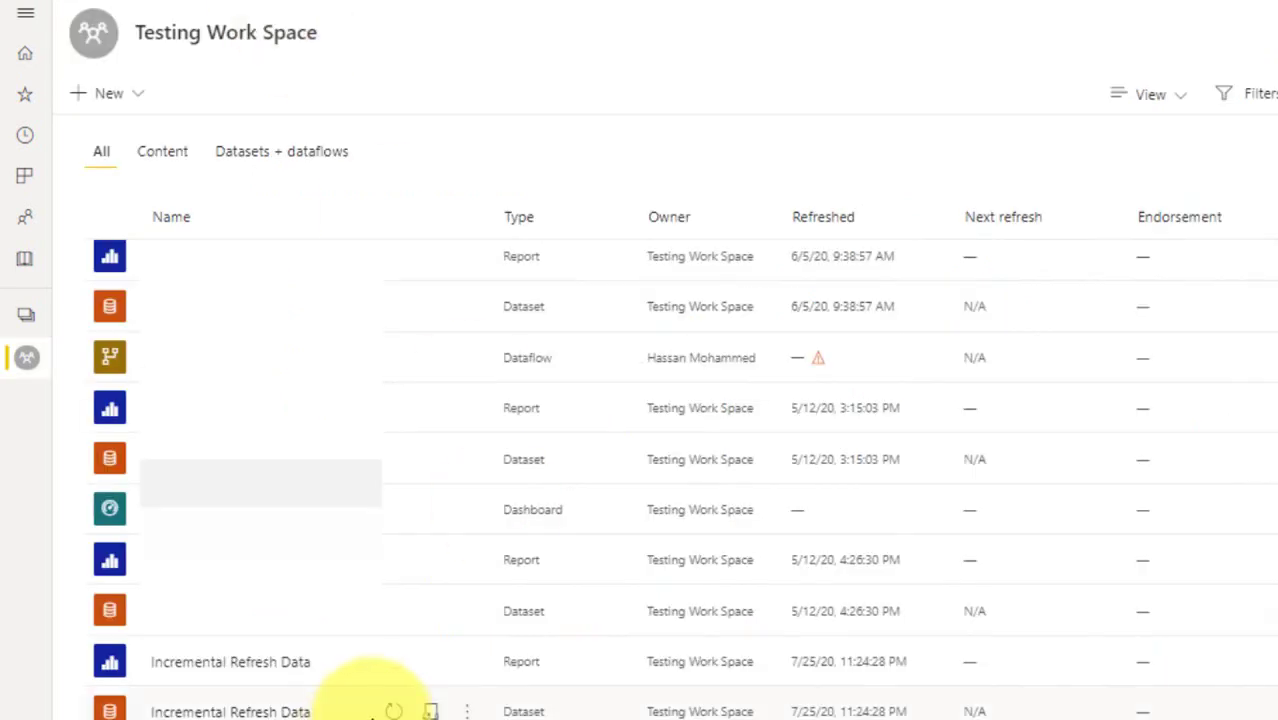
- Return to Chrome, refresh the Incremental Refresh Data dataset in the Testing Work Space, and refresh its open report
left_click(387, 711)
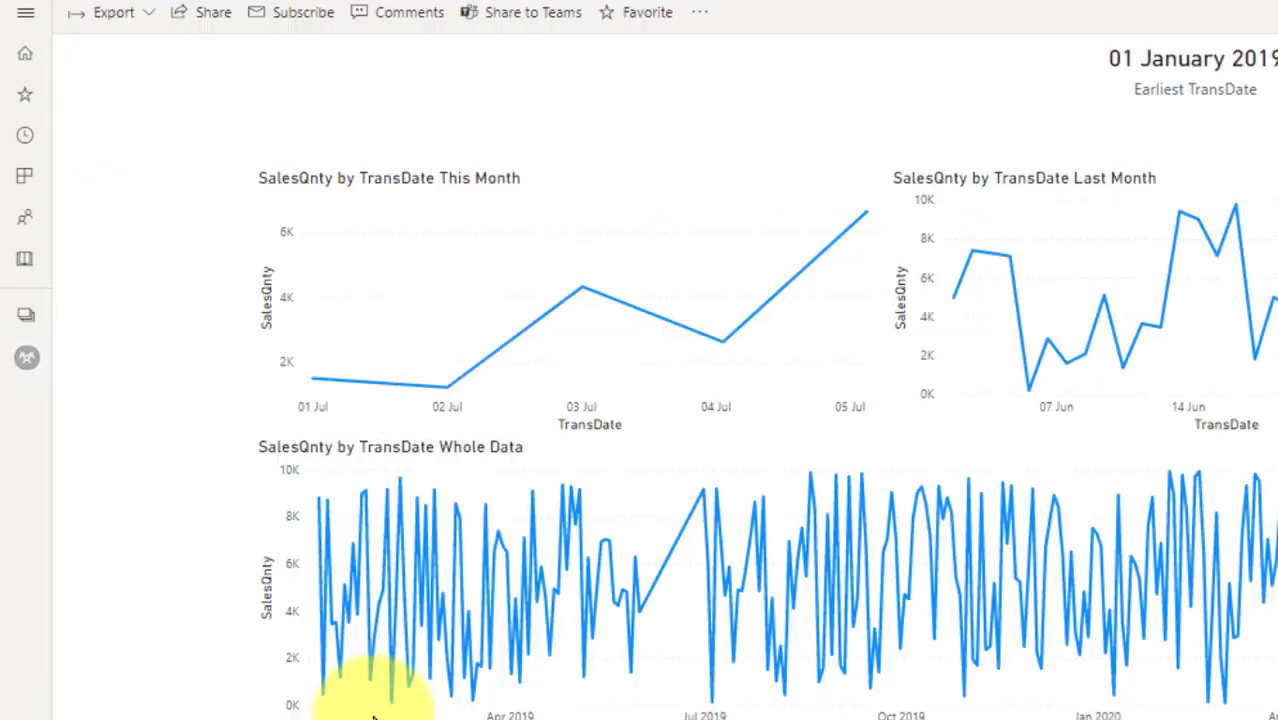
left_click(710, 12)
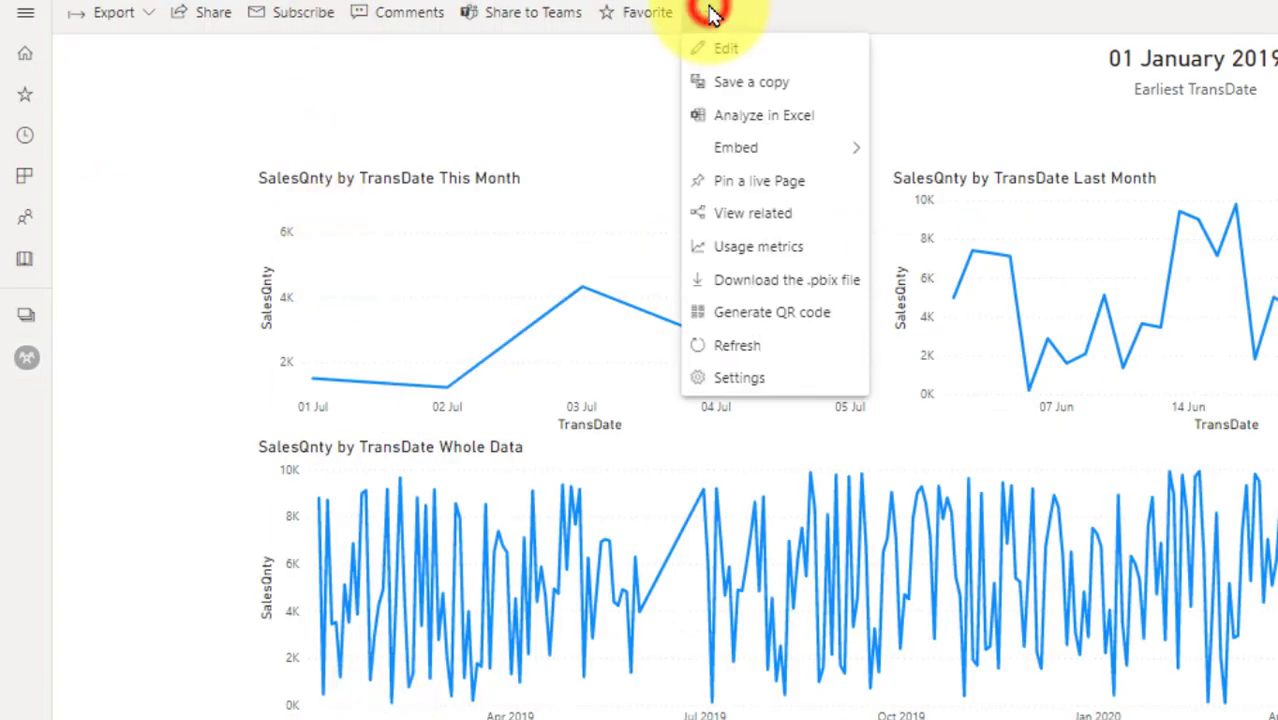
left_click(765, 350)
mouse_move(772, 366)
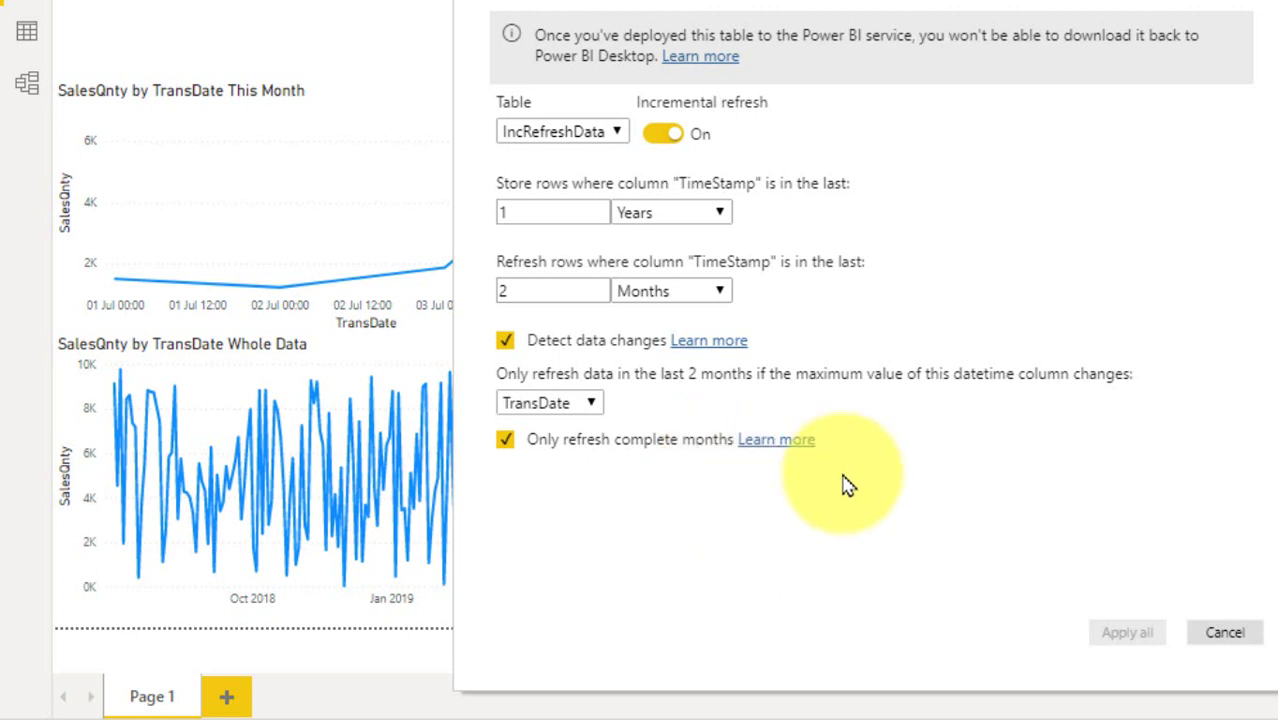
- Close the incremental refresh settings, and in SQL Server Management Studio paste a statement below the SELECT query and execute it
left_click(1225, 633)
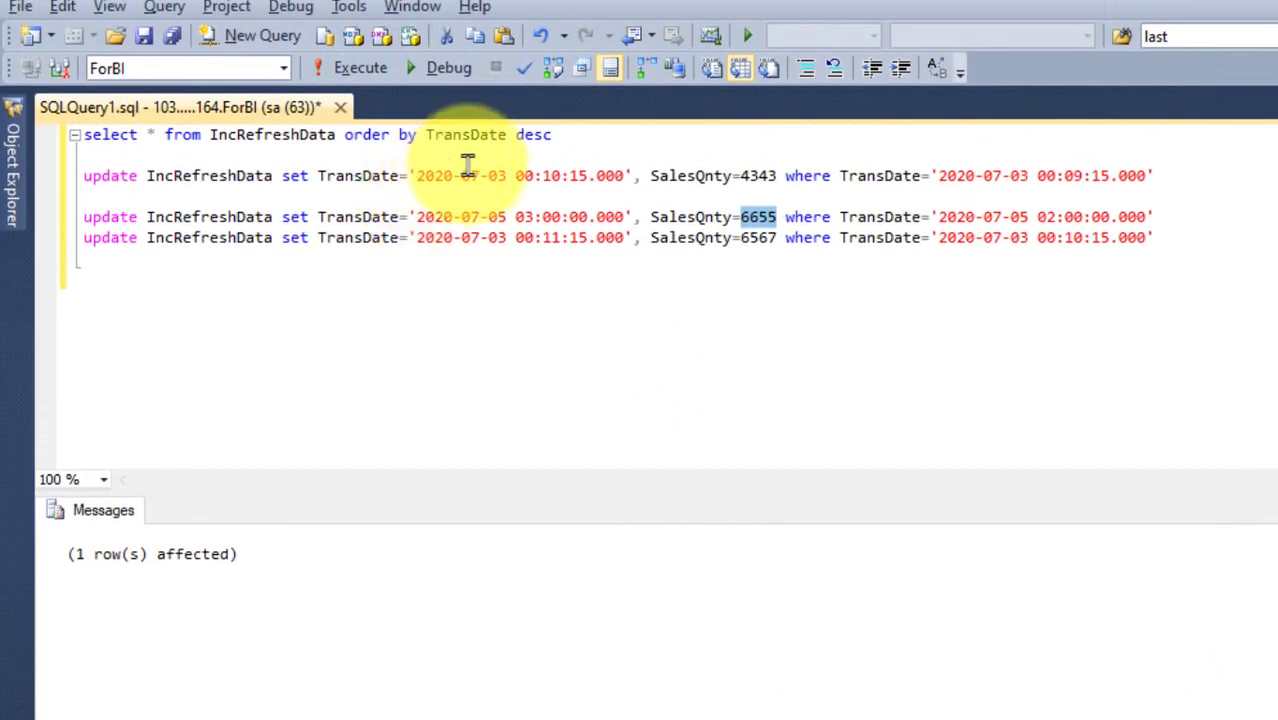
left_click(464, 160)
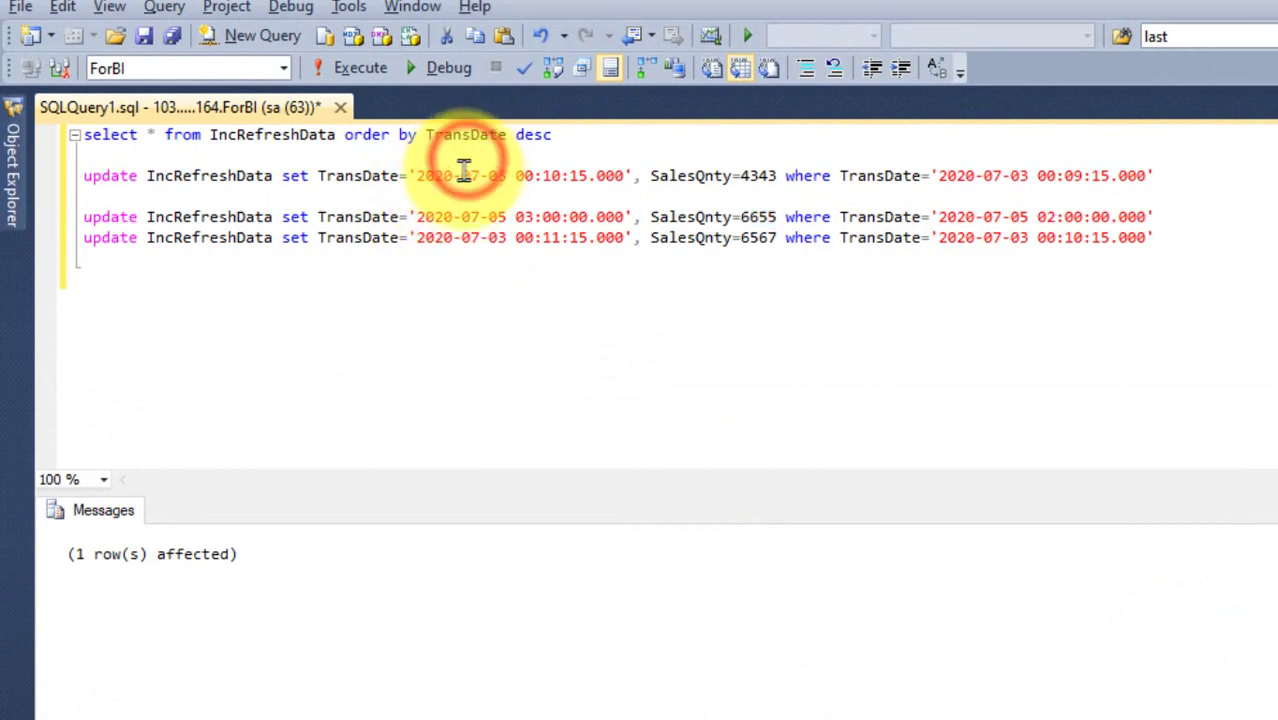
key("Return")
key("Return")
key("shift+Down")
key("F5")
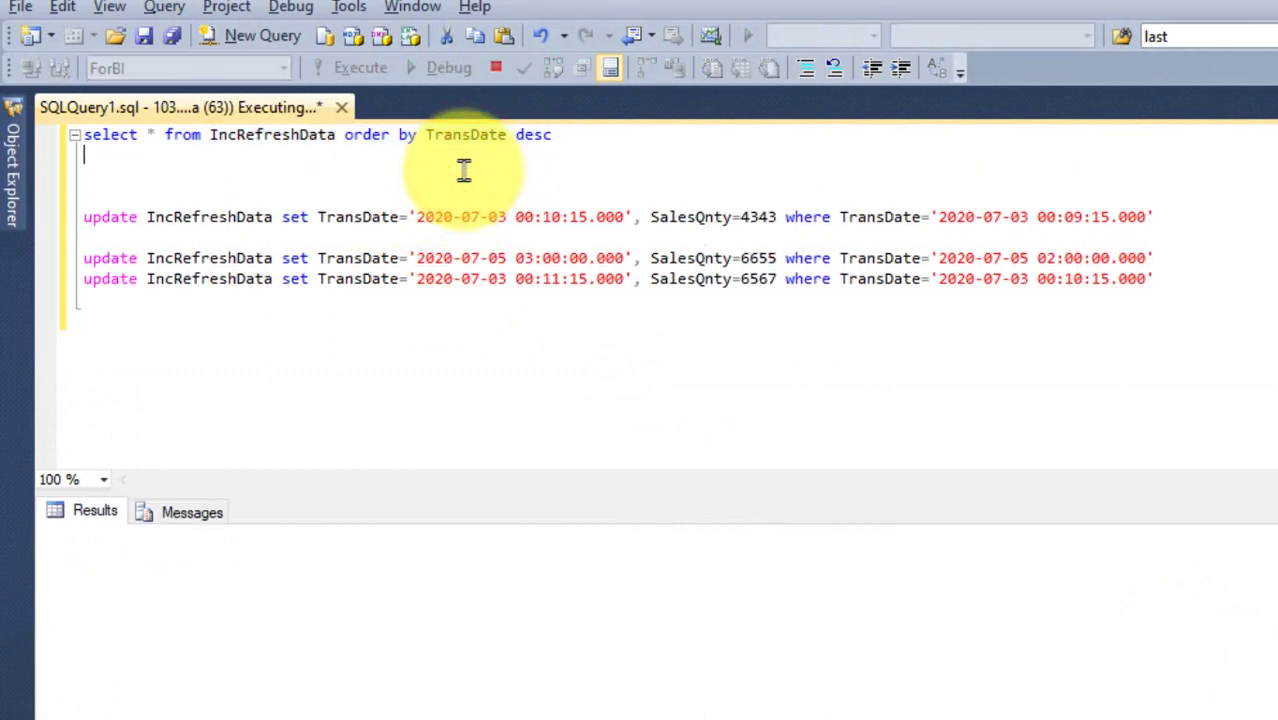
key("ctrl+v")
key("shift+Up")
key("shift+Home")
key("F5")
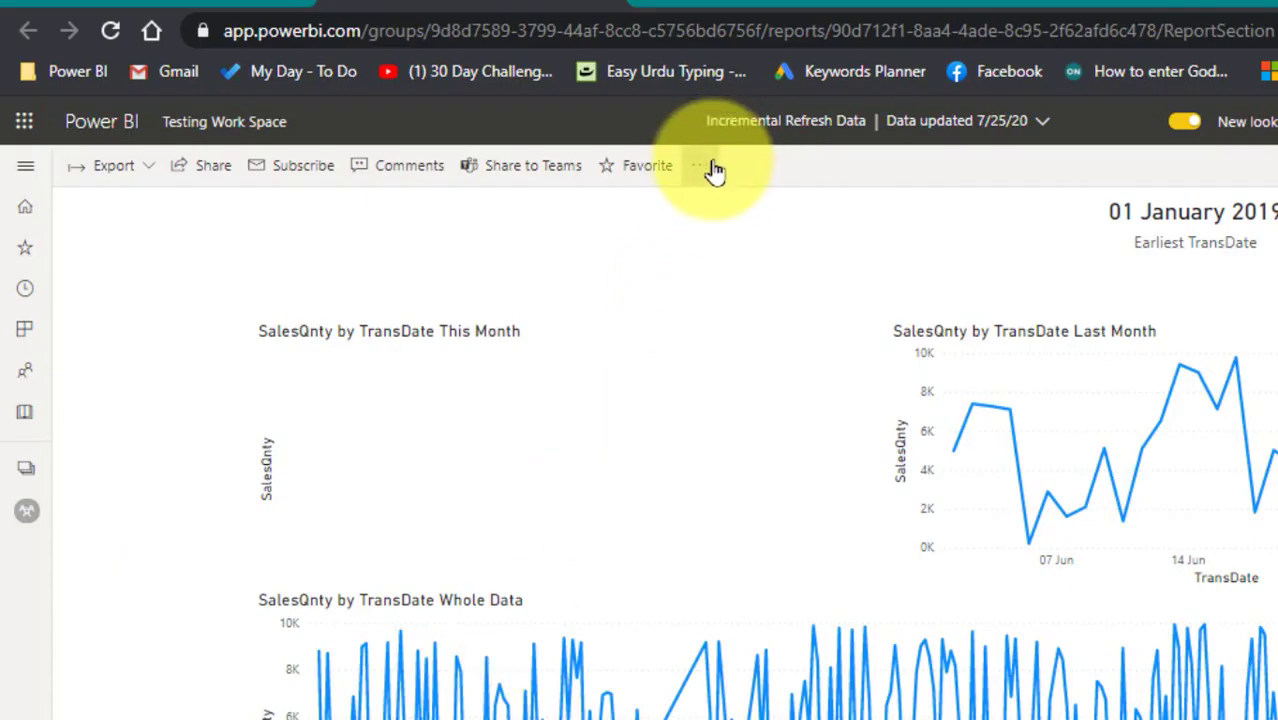
- Refresh the report in Chrome and inspect the latest dates in the last-month and whole-data SalesQnty charts
left_click(710, 167)
left_click(730, 496)
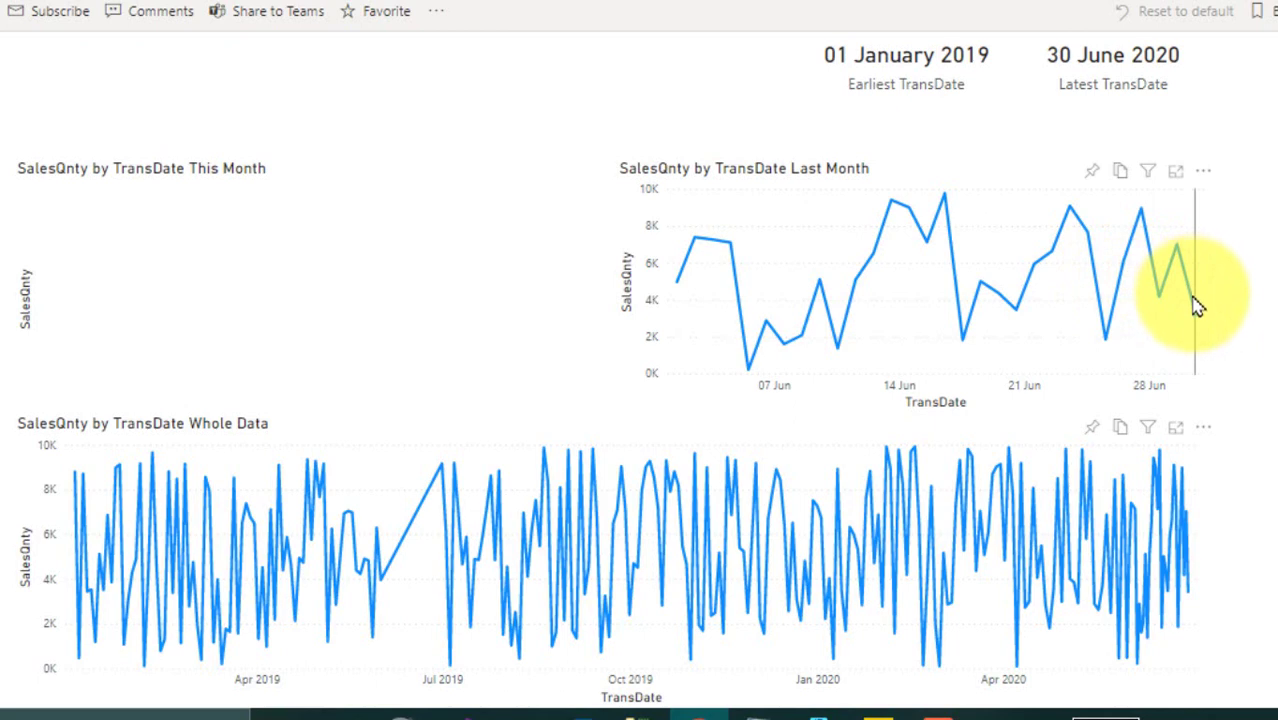
mouse_move(1191, 311)
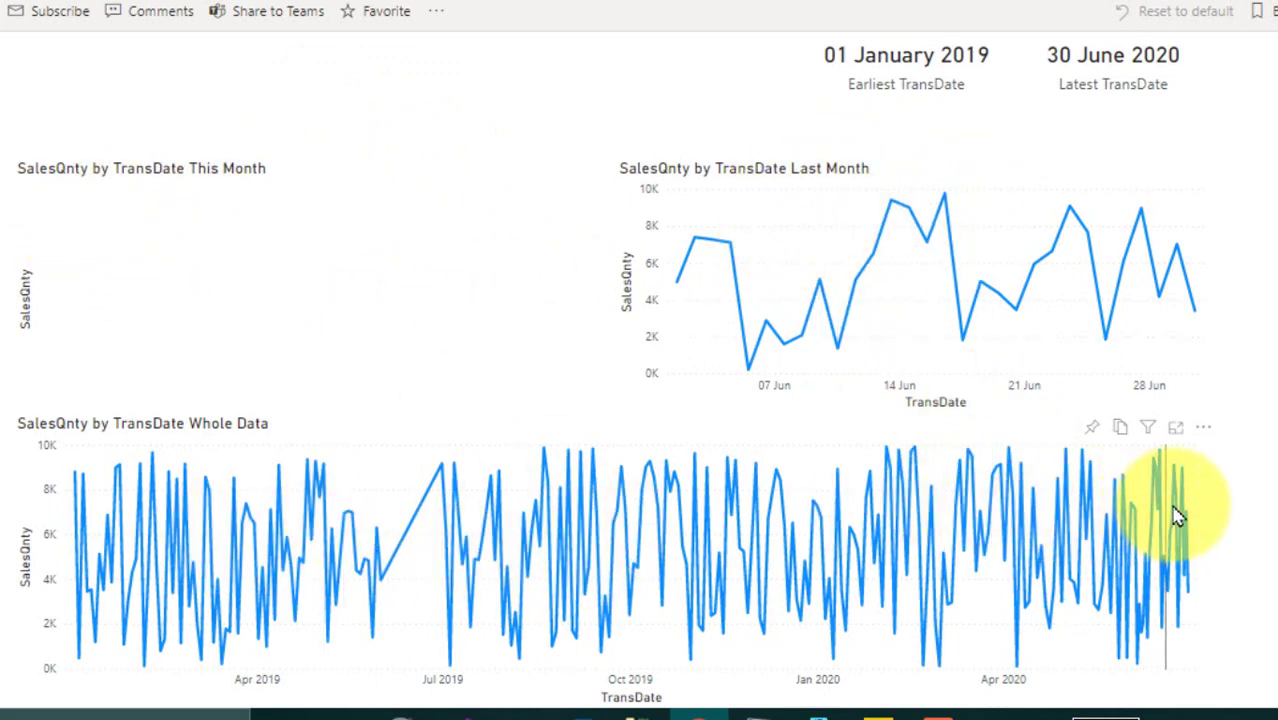
mouse_move(1175, 513)
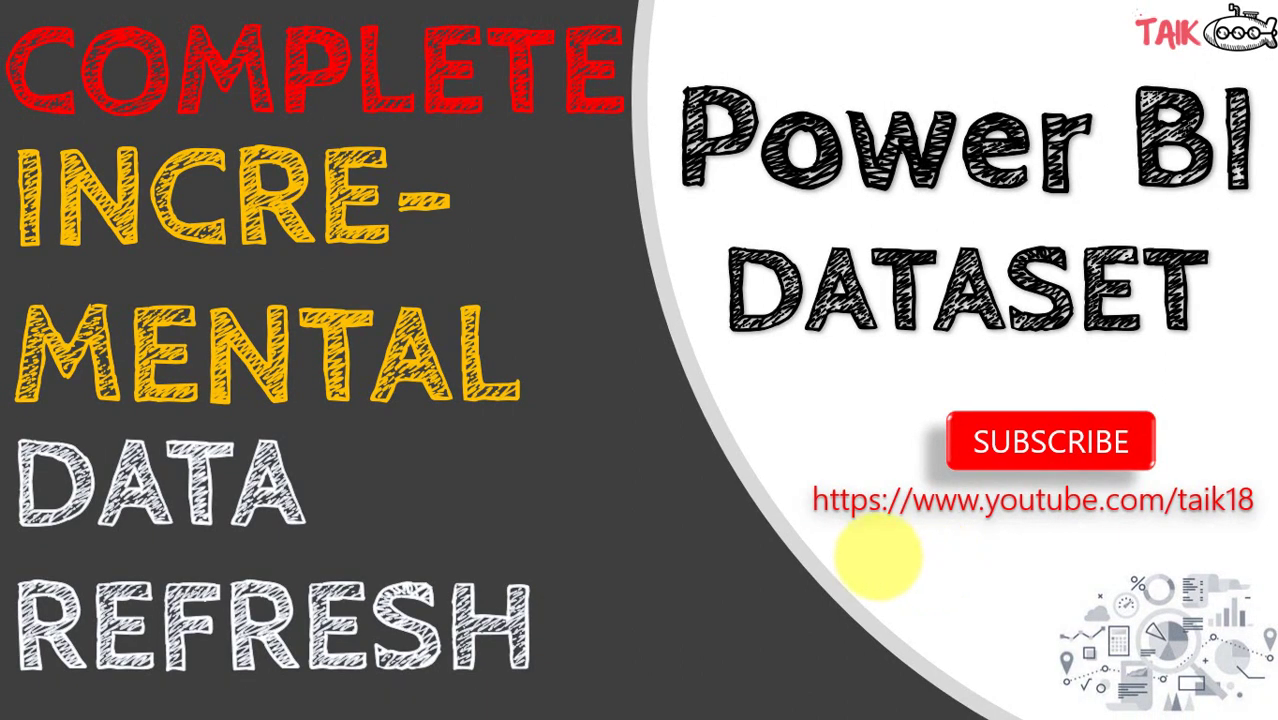
left_click(822, 500)
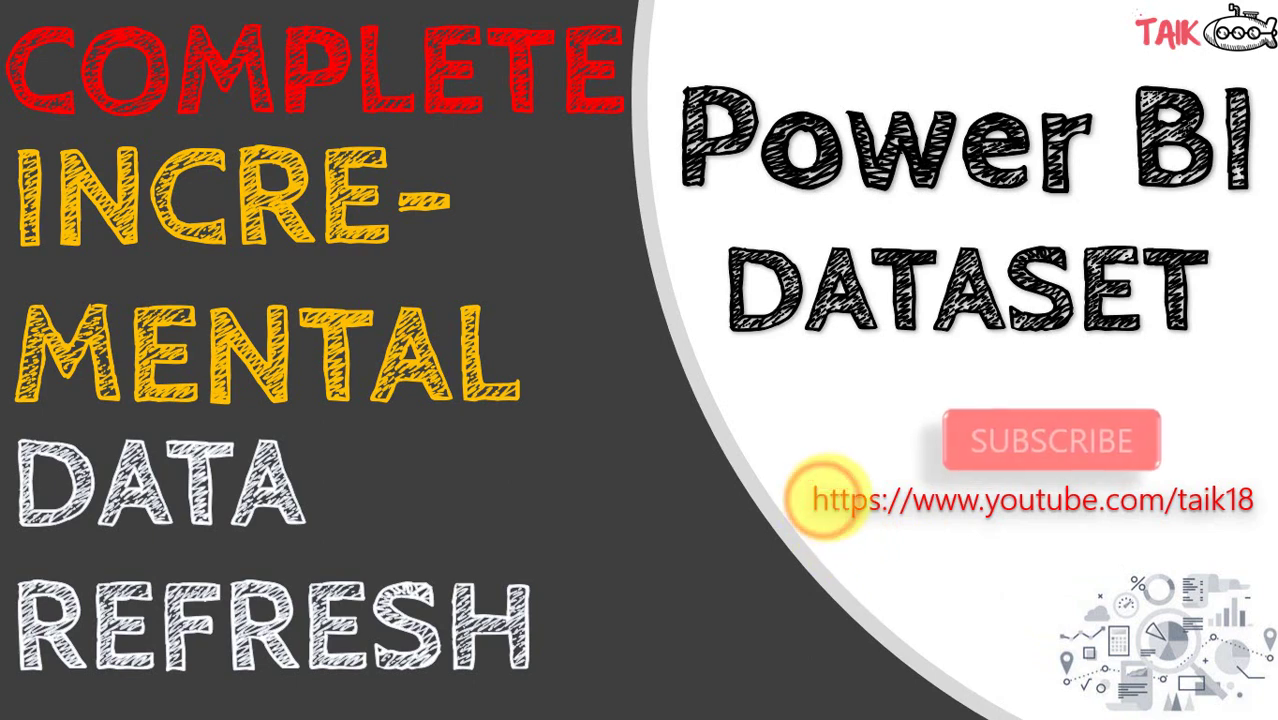